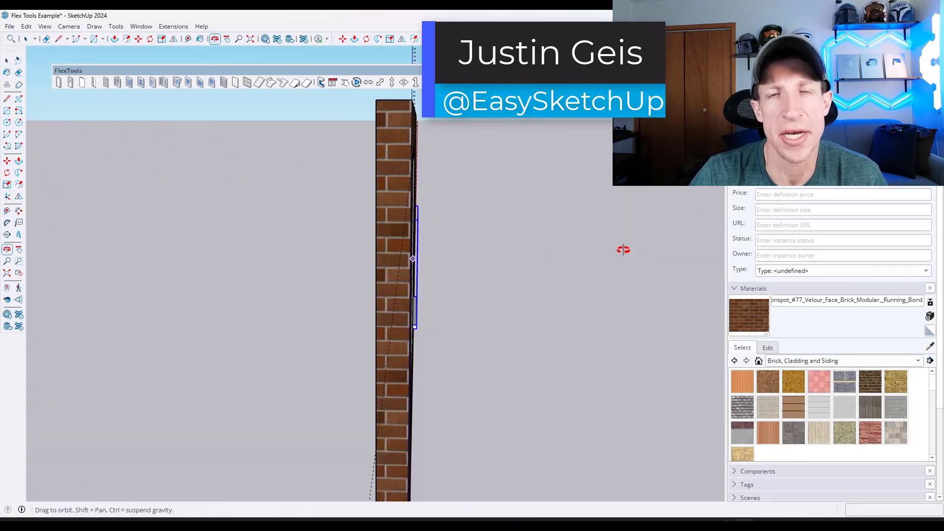
Scale the framed window in the brick wall vertically and along its width, to about 0.77 on the red axis.
scroll(406, 233, "down", 4)
scroll(415, 234, "up", 4)
middle_click_drag(434, 261, 446, 288)
left_click_drag(401, 224, 400, 149)
left_click_drag(442, 234, 463, 234)
middle_click_drag(464, 234, 445, 248)
scroll(465, 227, "up", 2)
scroll(467, 228, "down", 2)
left_click_drag(443, 243, 423, 244)
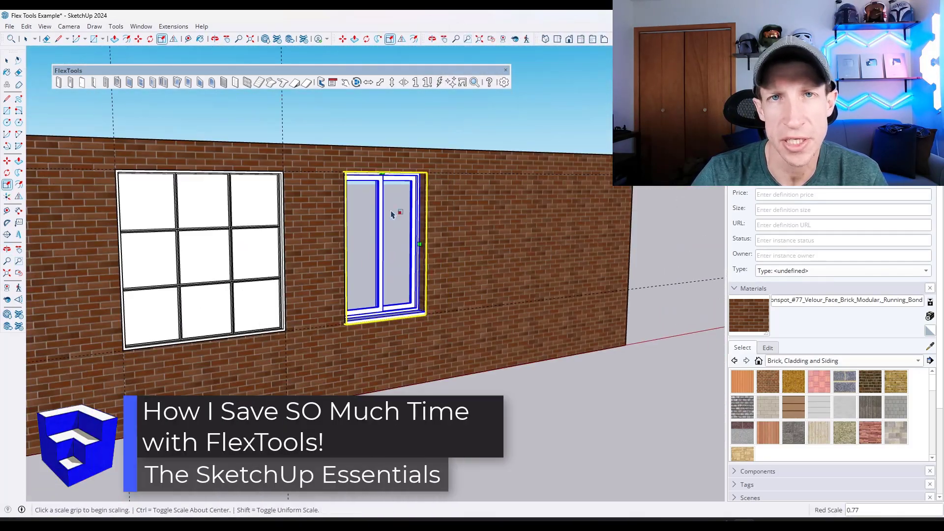
Insert a FlexTools door at the base of the brick wall.
middle_click_drag(379, 172, 280, 187)
key("space")
left_click(70, 82)
left_click(400, 362)
middle_click_drag(400, 359, 443, 291)
Scale the inserted door along its width.
scroll(452, 280, "up", 3)
scroll(452, 277, "down", 2)
key("s")
left_click_drag(465, 288, 485, 287)
key("space")
right_click(467, 272)
mouse_move(518, 268)
left_click(673, 269)
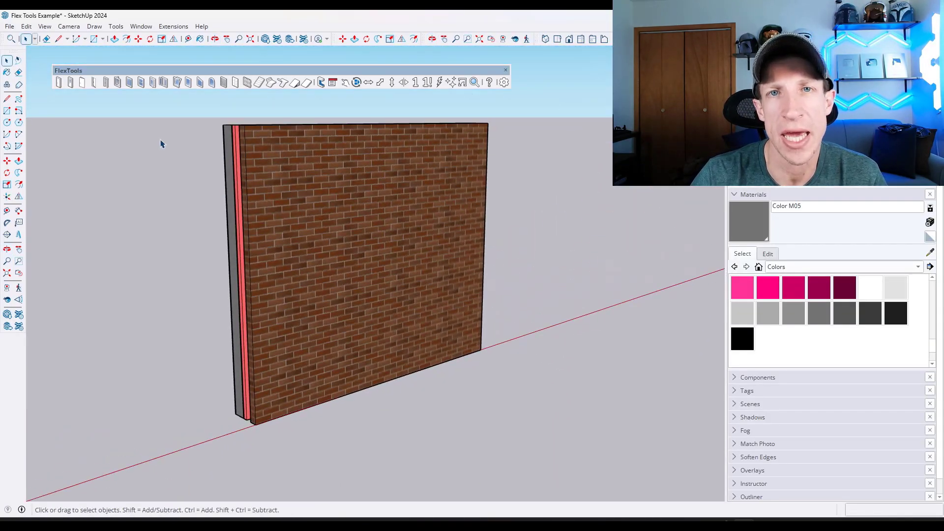
Insert a FlexTools door in the multi-layer brick wall and set its wall cut depth to 8 faces.
left_click(70, 82)
key("space")
scroll(369, 274, "up", 3)
middle_click_drag(369, 274, 378, 177)
middle_click_drag(362, 389, 330, 336)
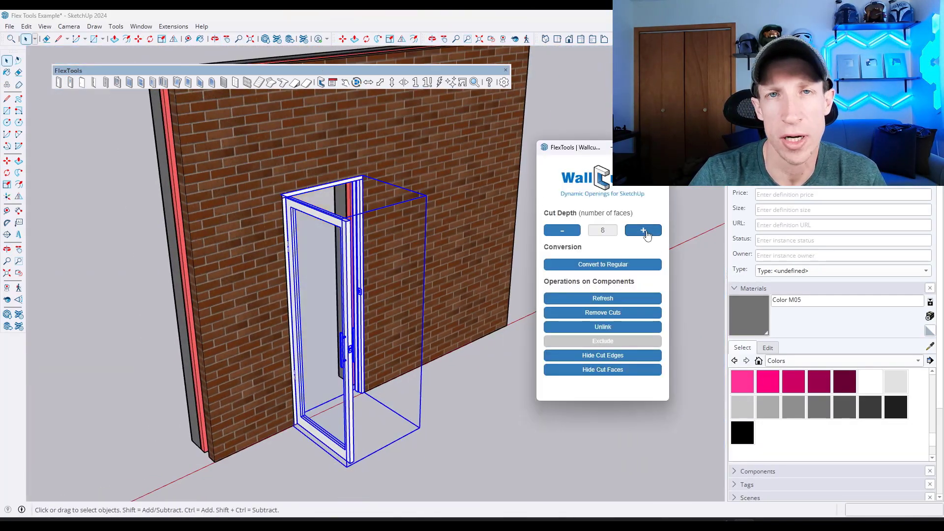
middle_click_drag(344, 276, 325, 266)
scroll(324, 265, "up", 3)
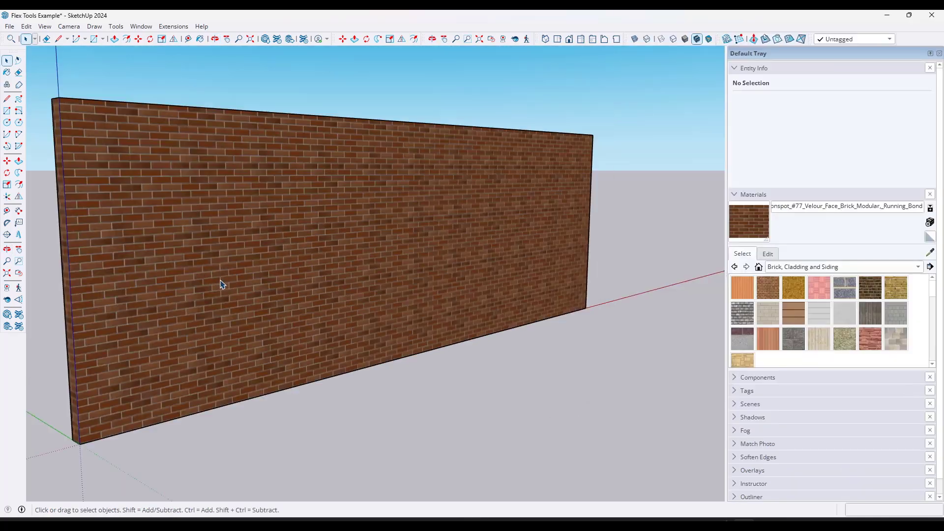
Inside the wall group, create guides 3' above its bottom edge and 4' in from its near end.
double_click(221, 284)
left_click(7, 211)
left_click(206, 410)
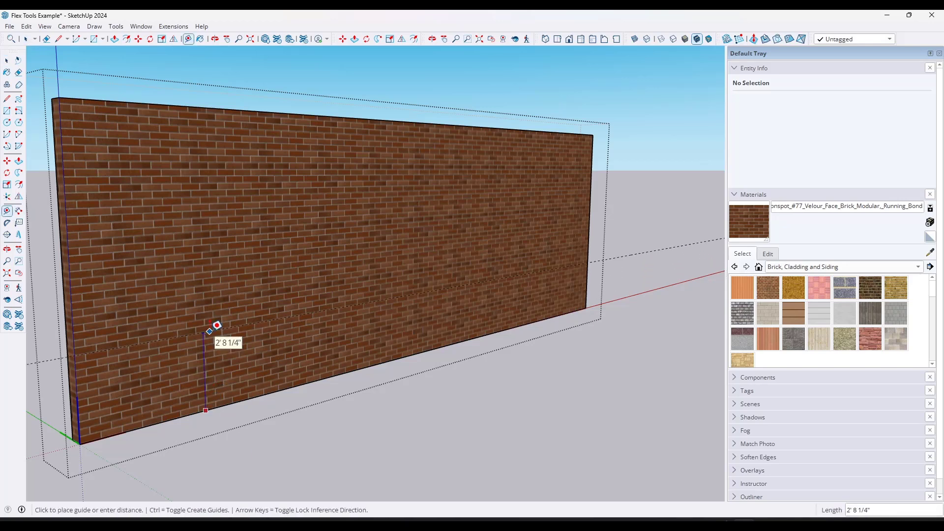
type("3'")
key("Return")
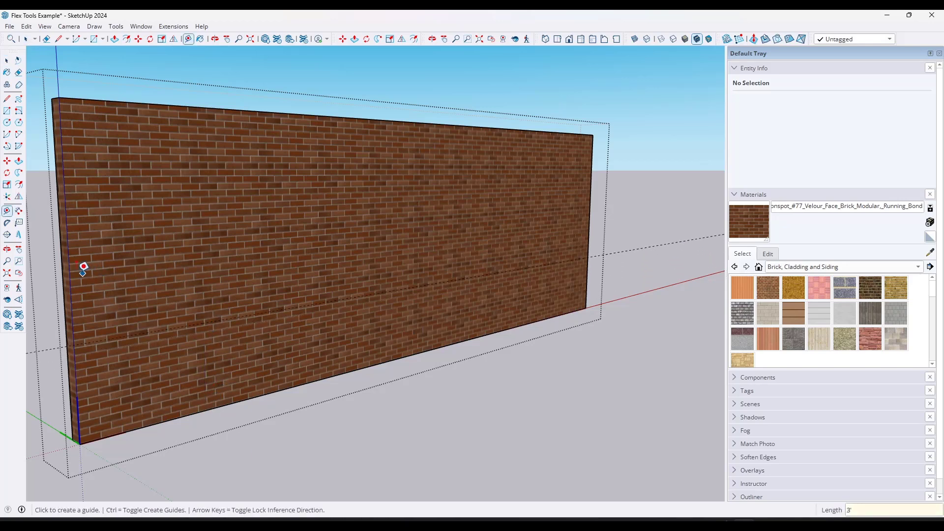
left_click(69, 277)
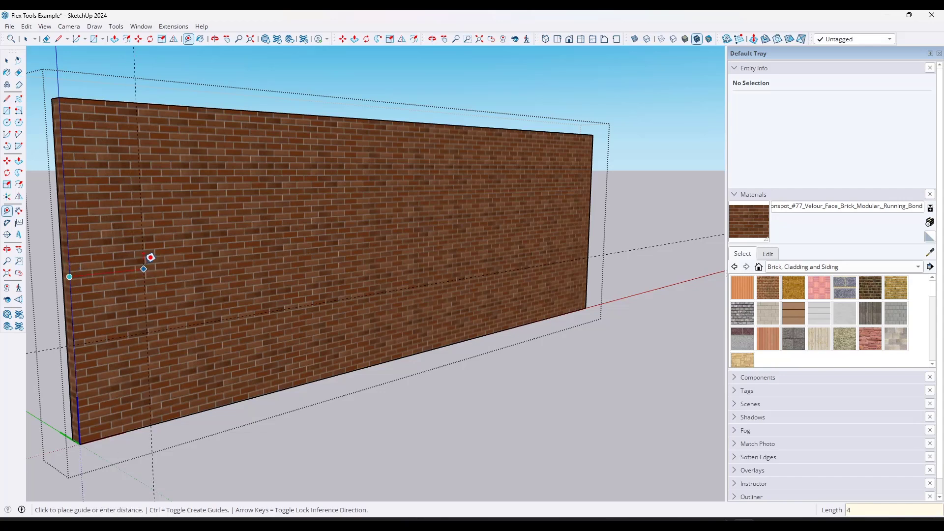
key("Return")
Add a vertical guide 6' from the previous one and a horizontal guide 6' above the lower guide.
left_click(192, 262)
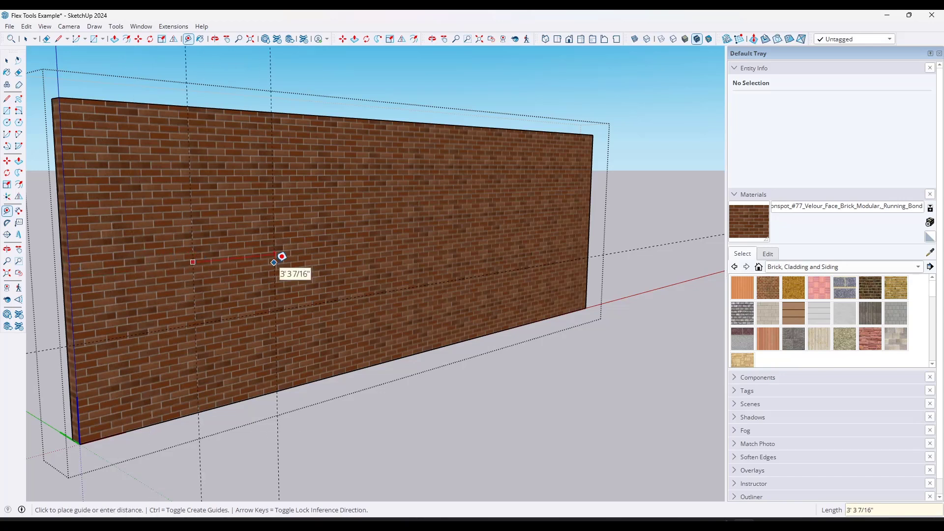
type("6'")
key("Return")
left_click(288, 308)
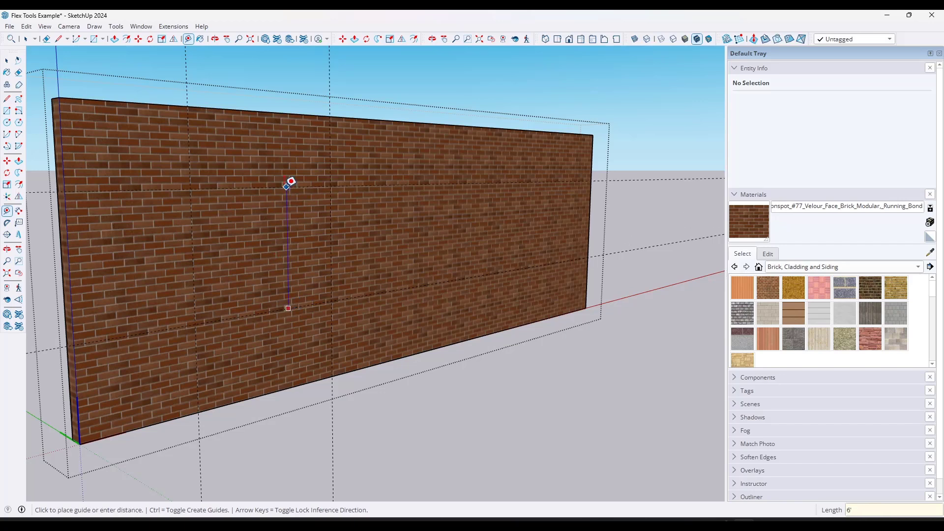
left_click(288, 185)
Draw a rectangle between the guides and push it through the wall to cut a 6' by 6' window opening.
key("r")
left_click(196, 324)
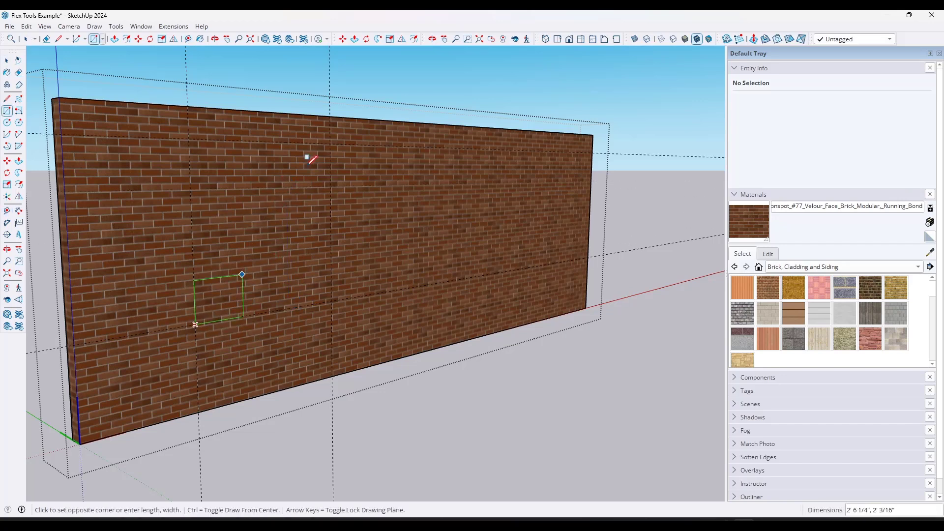
left_click(330, 143)
key("p")
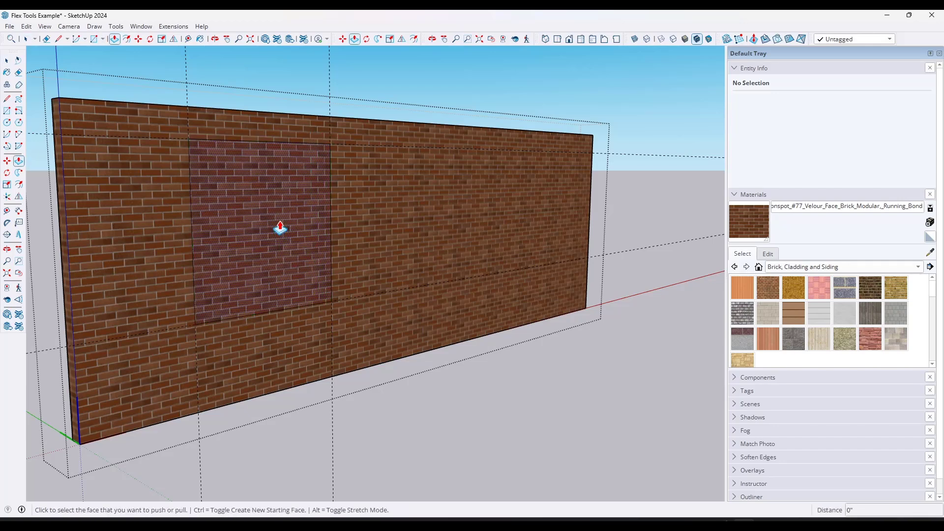
left_click(281, 228)
left_click(265, 220)
key("space")
left_click(422, 399)
Draw a rectangle across the window opening outside the wall group and offset its edges inward by 1".
middle_click_drag(323, 272, 223, 310)
key("r")
left_click(185, 330)
left_click(328, 141)
scroll(322, 162, "up", 2)
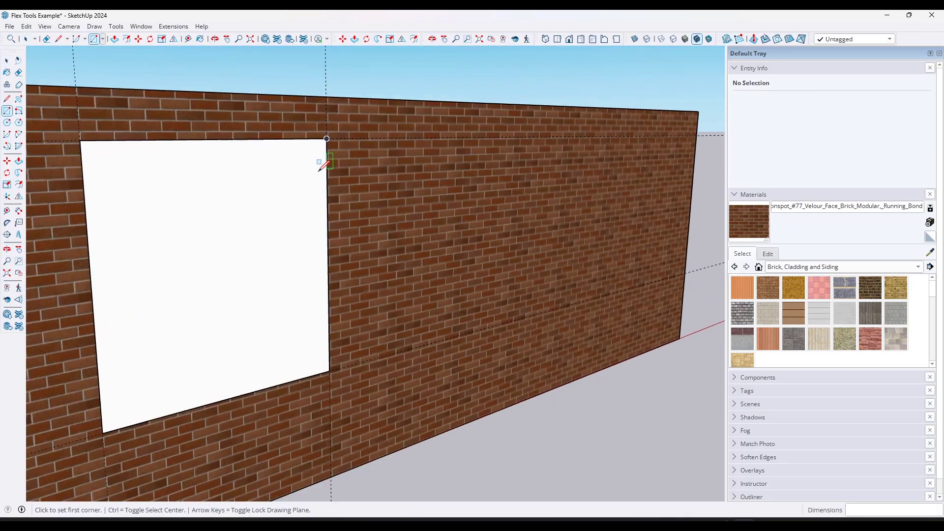
key("f")
left_click(327, 173)
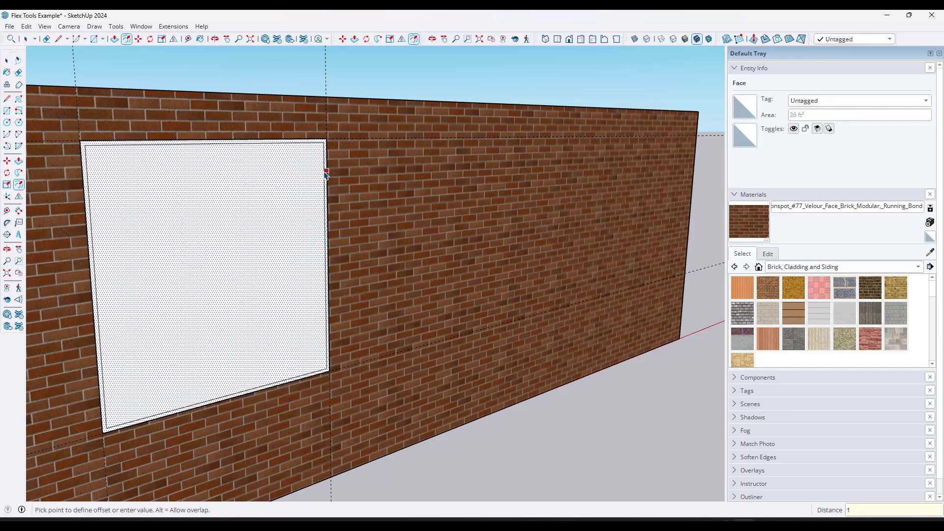
key("Return")
key("space")
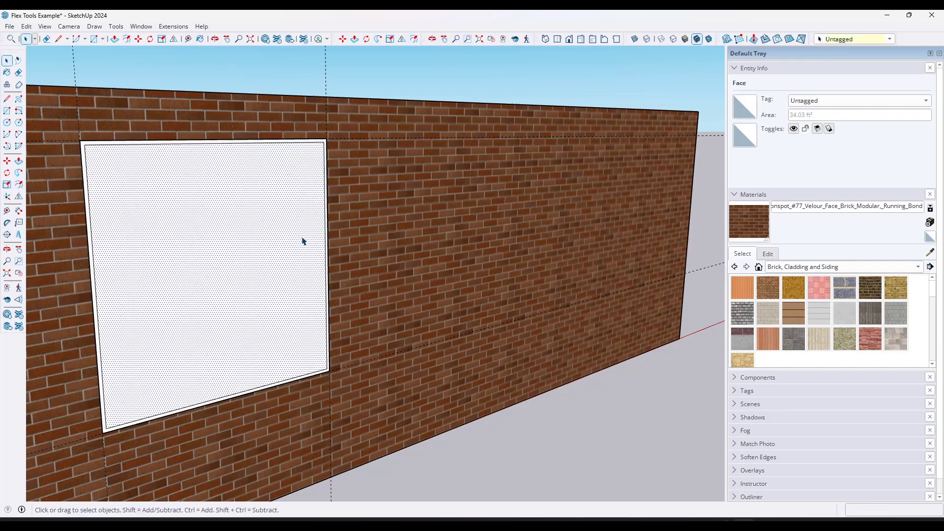
Extrude the window's outer frame 6" so it reaches the back of the wall.
scroll(327, 169, "up", 2)
key("p")
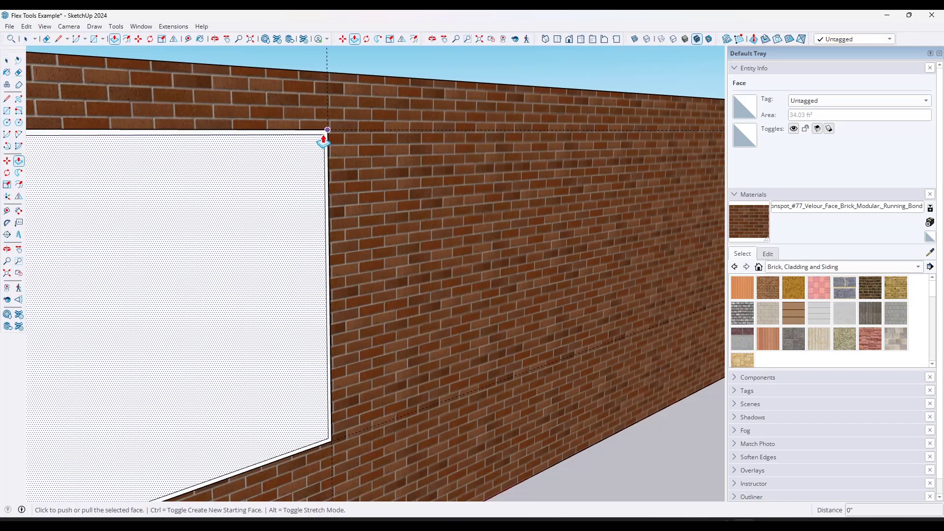
left_click(323, 133)
scroll(318, 132, "down", 2)
middle_click_drag(317, 133, 401, 170)
scroll(401, 170, "down", 2)
left_click(68, 158)
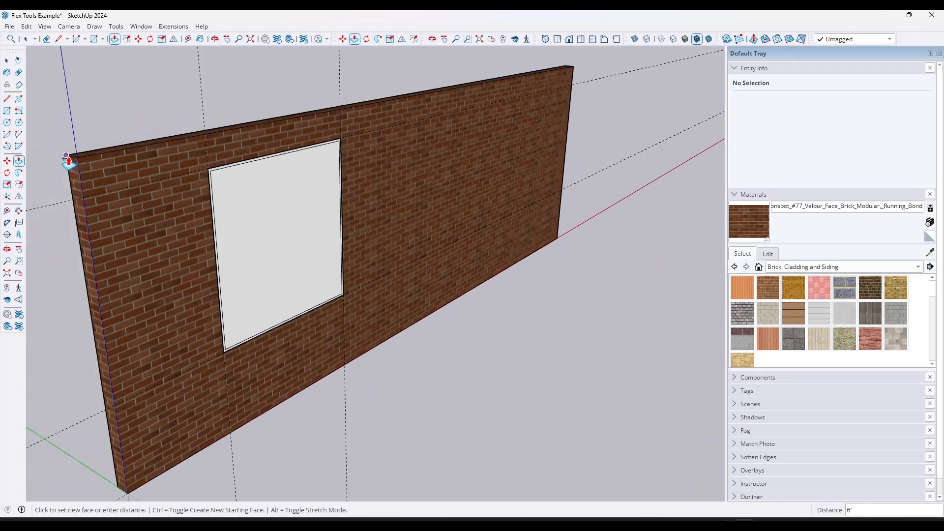
key("space")
Push the face inside the frame back 6" to clear the opening.
key("p")
left_click(274, 232)
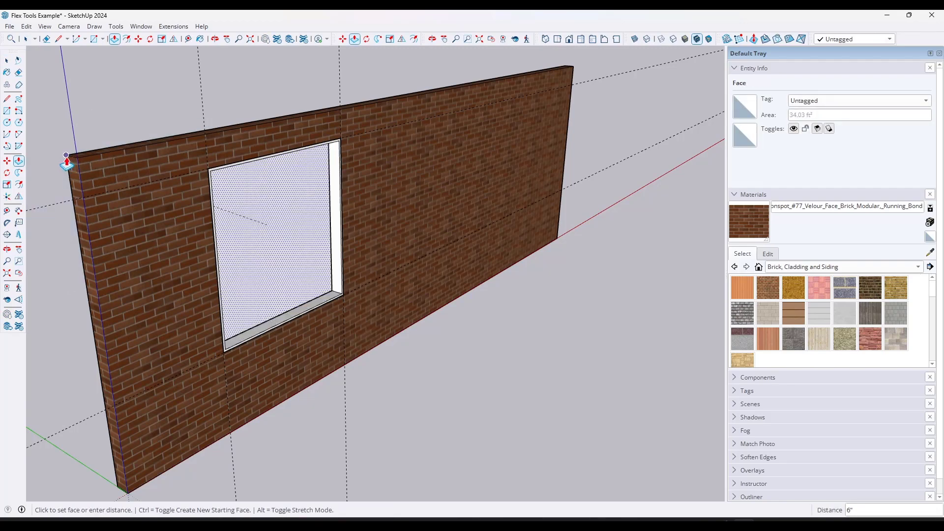
key("Return")
key("space")
Group the complete window frame.
middle_click_drag(416, 269, 343, 238)
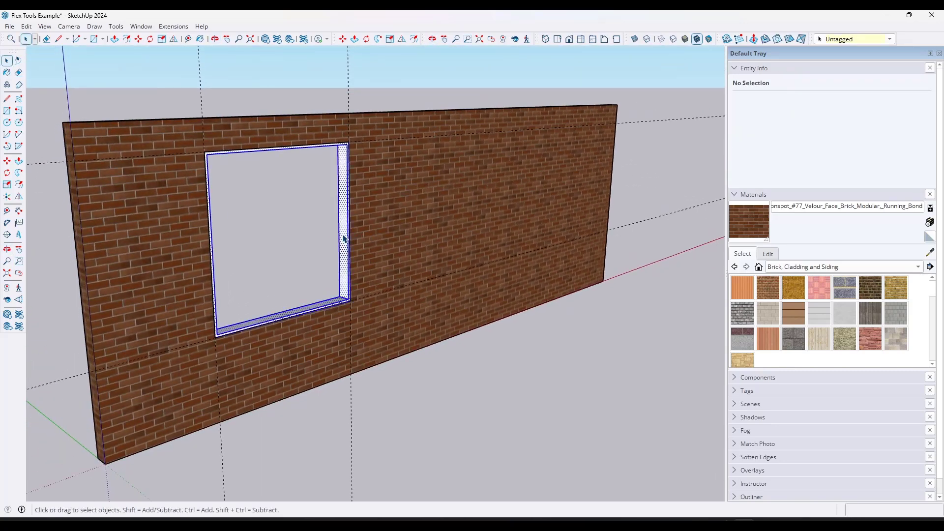
right_click(343, 238)
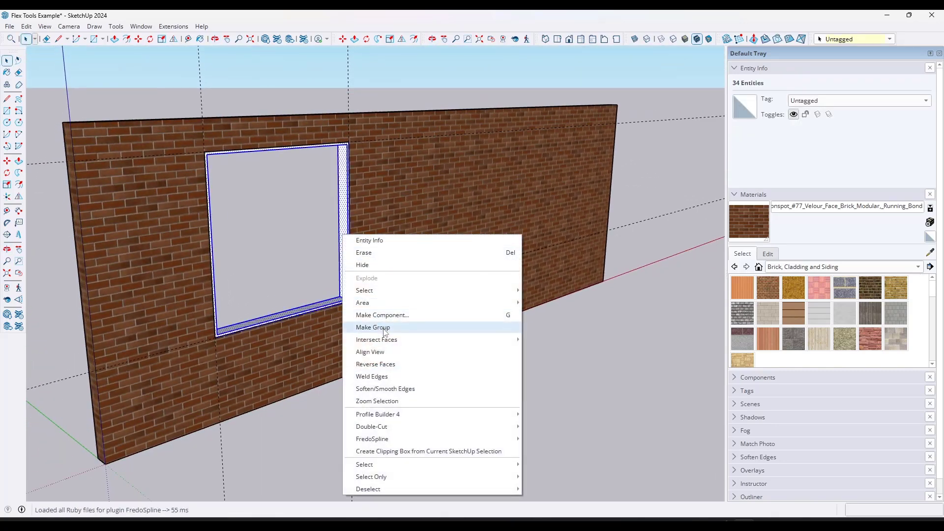
left_click(385, 327)
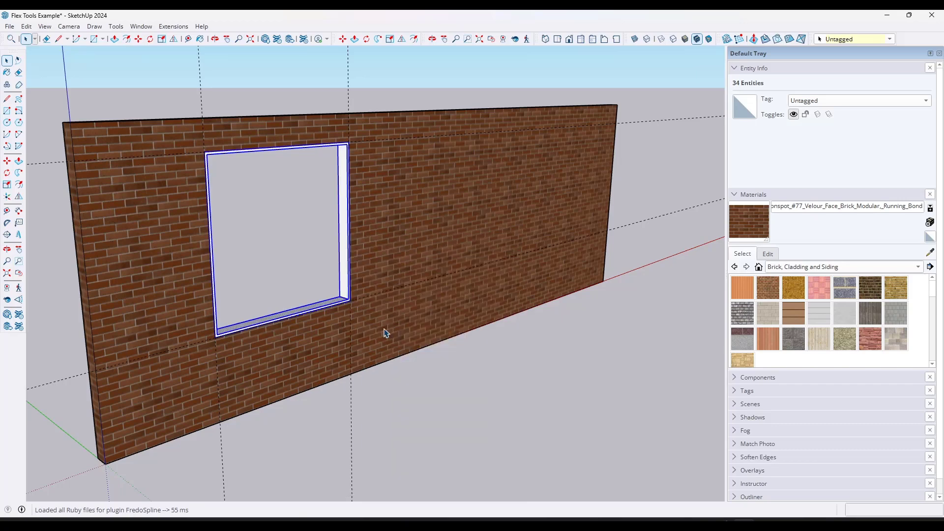
Inside the frame group, draw lines along the middle of the frame's depth on the sill and side jamb.
double_click(343, 265)
scroll(344, 295, "up", 5)
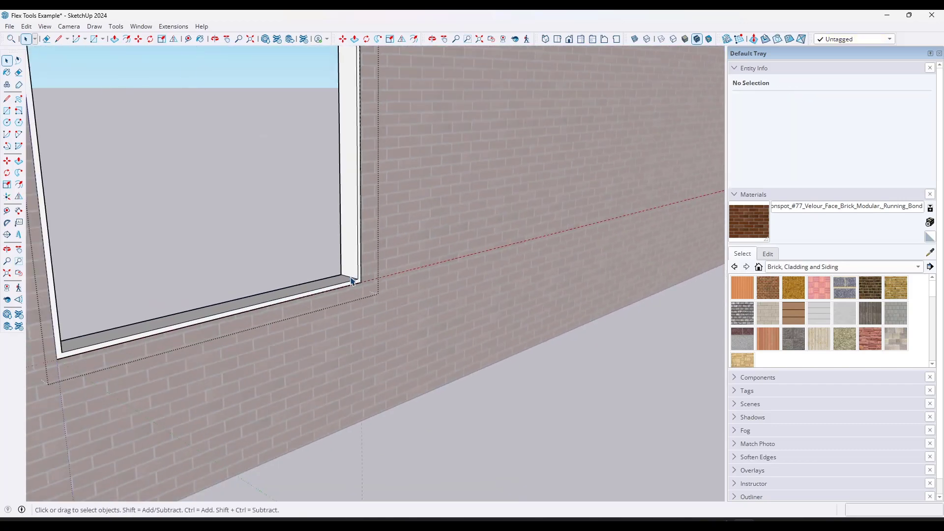
key("l")
scroll(366, 288, "down", 5)
middle_click_drag(274, 296, 35, 315)
scroll(257, 246, "up", 1)
left_click(227, 252)
middle_click_drag(314, 249, 397, 253)
scroll(396, 253, "up", 2)
left_click(405, 271)
scroll(406, 272, "down", 3)
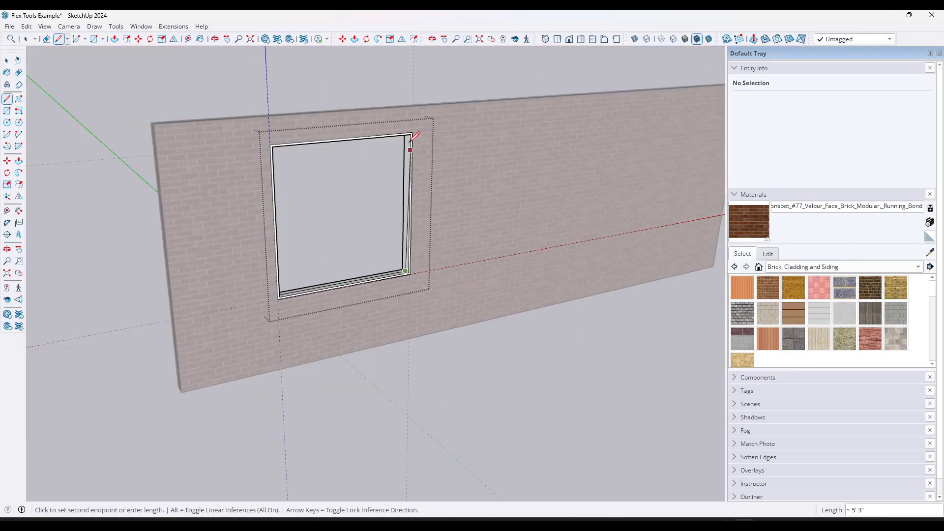
scroll(413, 139, "up", 3)
Divide the centre lines on the sill and the side jamb into three equal segments each.
right_click(400, 294)
left_click(424, 360)
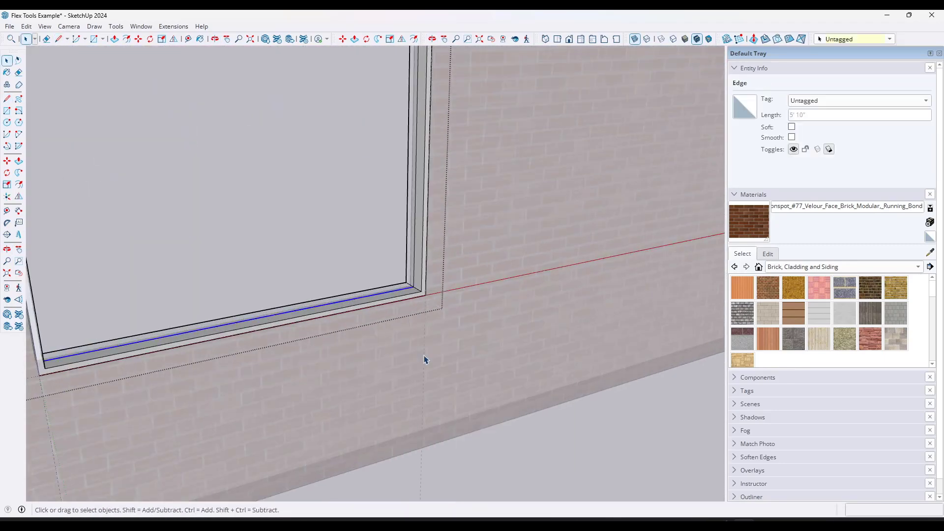
left_click(320, 308)
right_click(414, 259)
left_click(453, 329)
left_click(416, 197)
Draw a square pane between the division points in the frame's lower corner and group it.
key("l")
left_click(415, 175)
left_click(305, 188)
left_click(309, 308)
Offset the square pane's outline inward to form a narrow border.
key("f")
middle_click_drag(338, 217, 291, 246)
key("f")
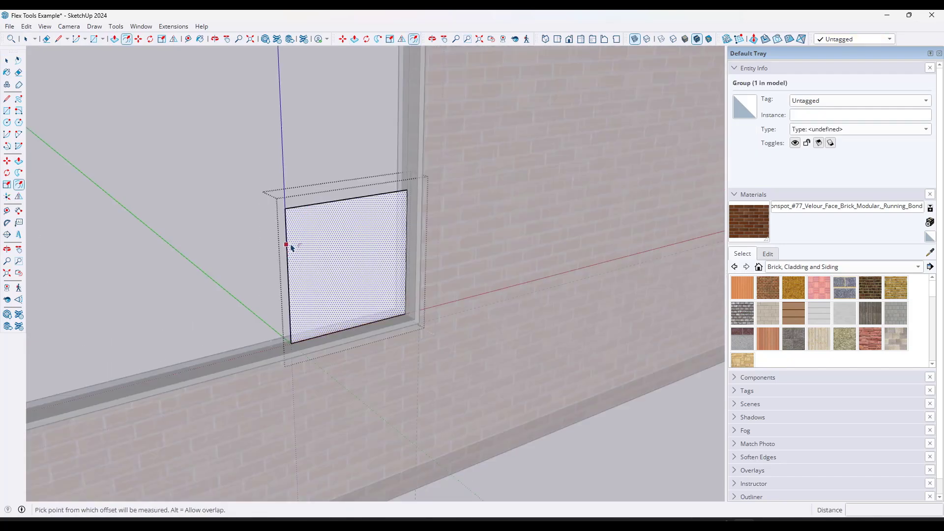
left_click(288, 249)
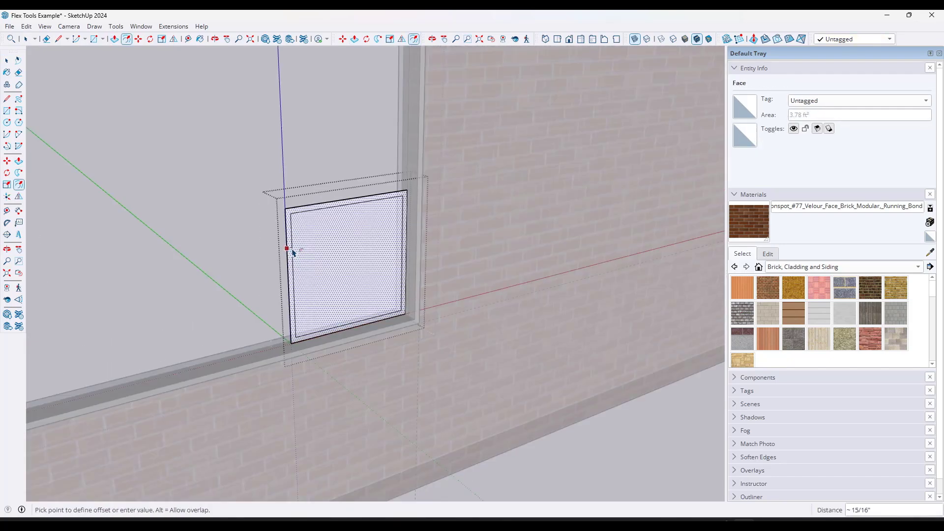
key("Return")
key("space")
Extrude the pane's border outward on both the front and the back.
middle_click_drag(297, 253, 311, 260)
key("p")
scroll(294, 241, "up", 3)
left_click(285, 207)
left_click(290, 211)
middle_click_drag(289, 208, 654, 244)
left_click(512, 211)
left_click(505, 211)
key("space")
Copy the pane twice along the sill to form a bottom row of three panes.
middle_click_drag(590, 224, 206, 216)
left_click(526, 367)
scroll(459, 337, "down", 2)
left_click(406, 296)
middle_click_drag(407, 296, 359, 294)
scroll(370, 290, "up", 2)
key("m")
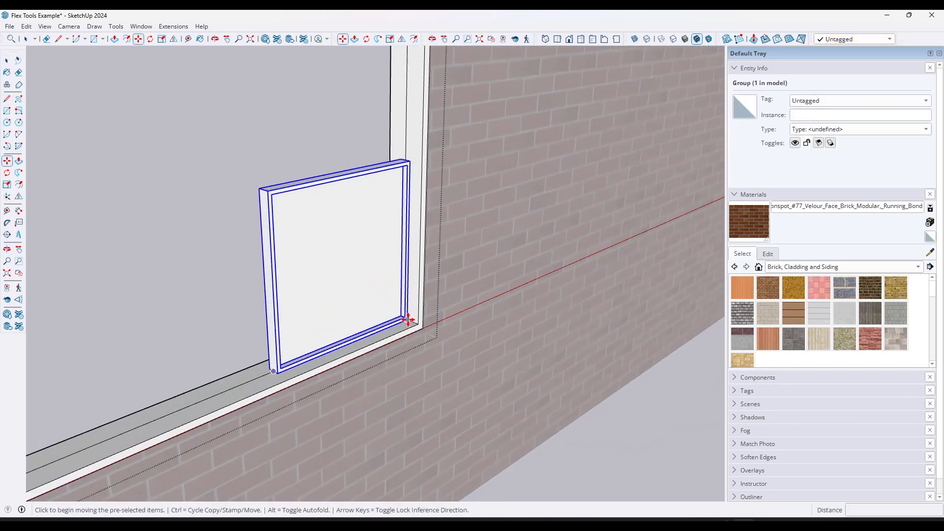
left_click(421, 325)
key("ctrl")
left_click(276, 375)
scroll(449, 297, "down", 5)
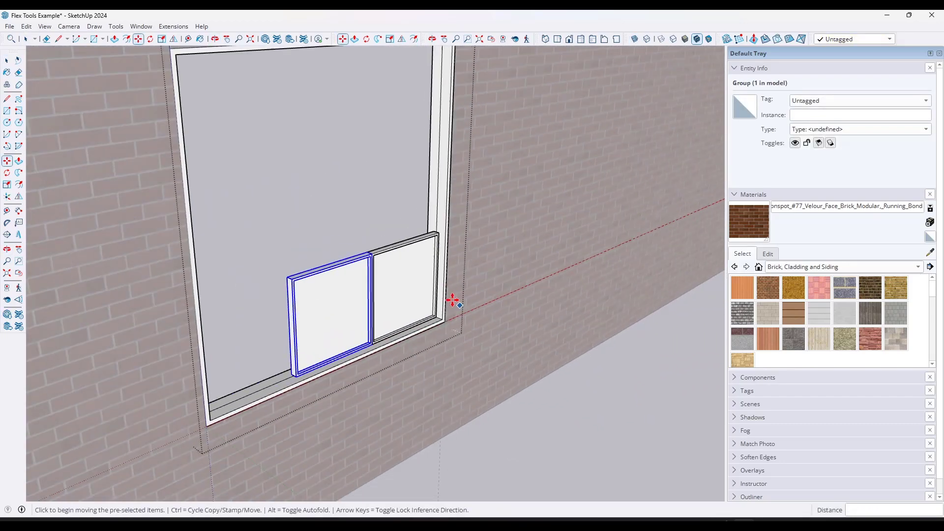
type("*2")
key("Return")
Copy the row of three panes upward twice to fill the frame with a 3 by 3 grid.
left_click(296, 322)
left_click(355, 302, "shift")
left_click(403, 287, "shift")
key("m")
left_click(384, 347)
left_click(382, 219)
type("*2")
key("Return")
middle_click_drag(367, 289, 298, 265)
key("space")
left_click(480, 234)
mouse_move(390, 182)
middle_mouse_down()
mouse_move(428, 177)
mouse_move(381, 194)
middle_mouse_up()
scroll(383, 195, "down", 3)
left_click(388, 192)
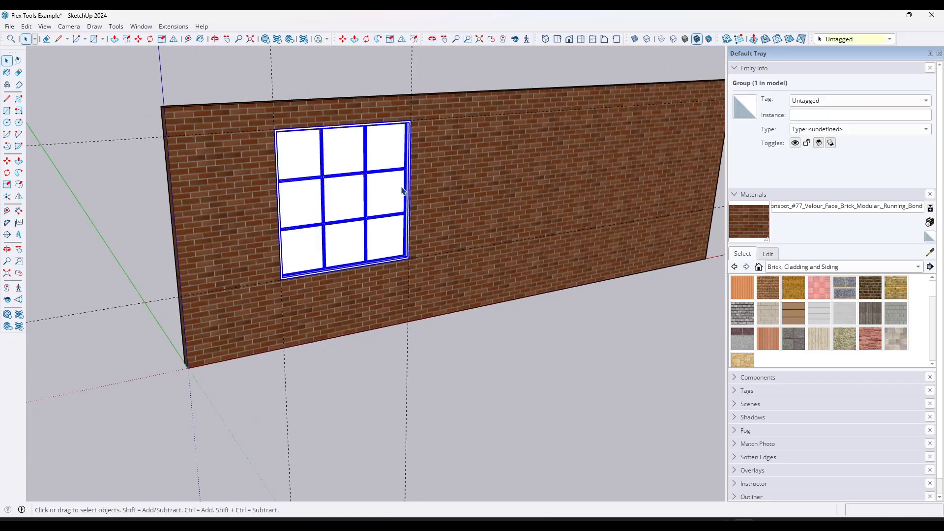
Inside the wall group, try to widen the window opening by pushing its side face outward.
double_click(438, 199)
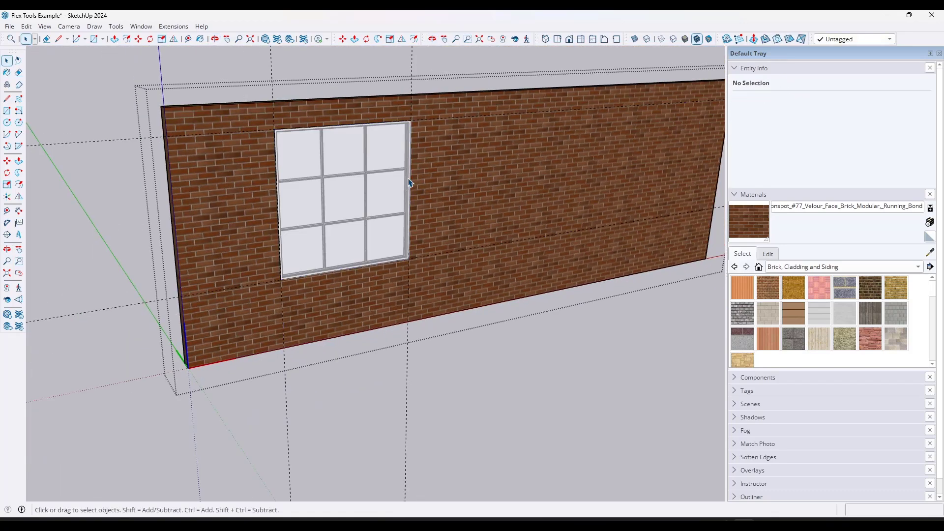
key("p")
left_click(410, 184)
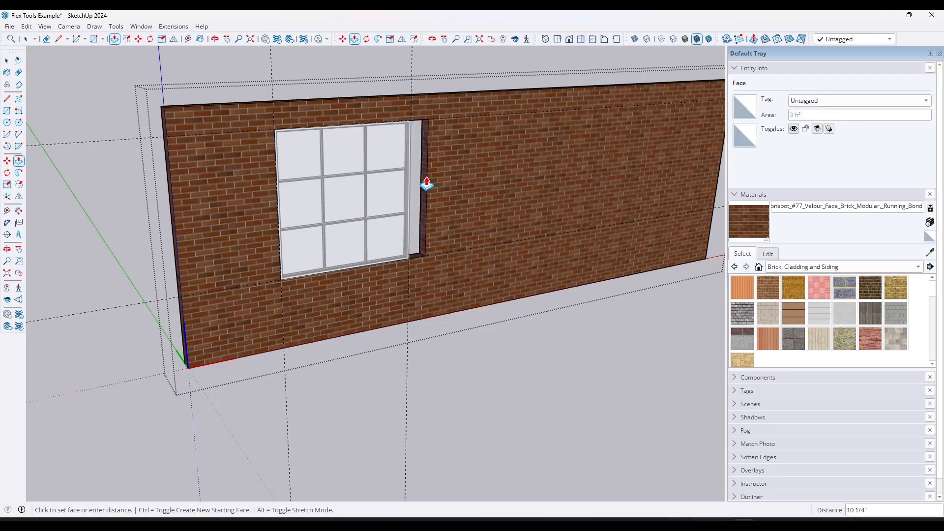
key("space")
left_click(492, 381)
scroll(325, 163, "up", 3)
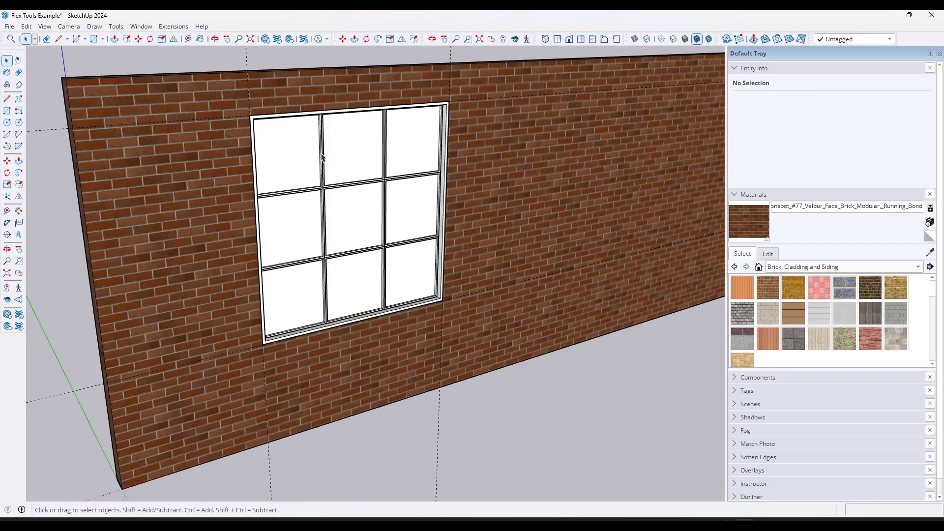
scroll(333, 155, "down", 2)
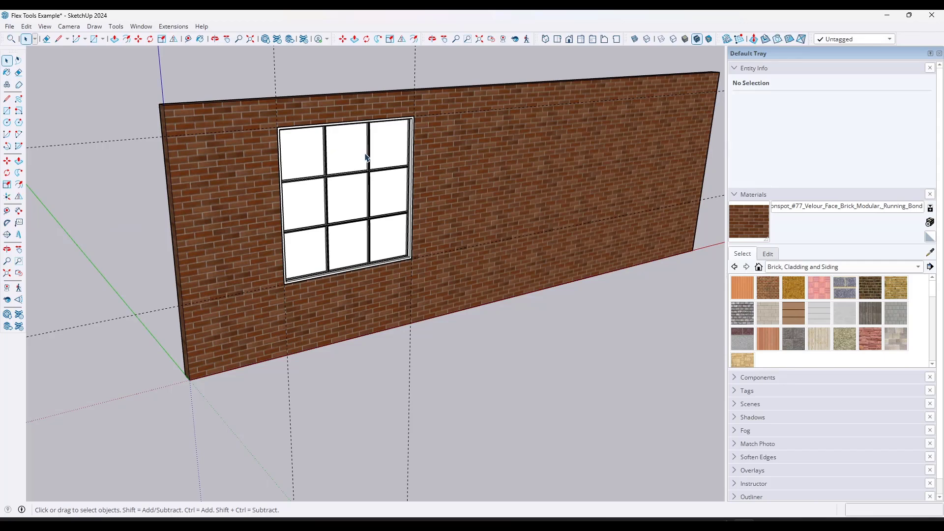
middle_click_drag(366, 157, 339, 217)
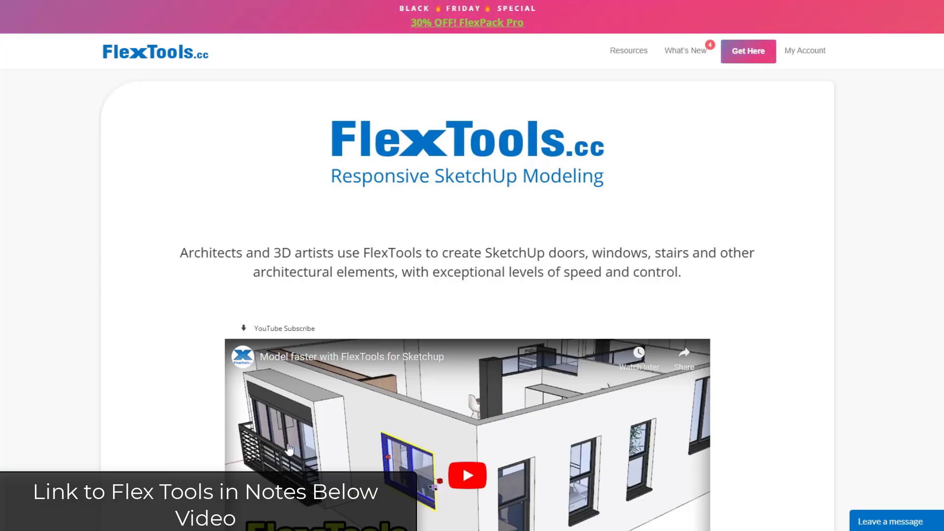
scroll(519, 300, "down", 1)
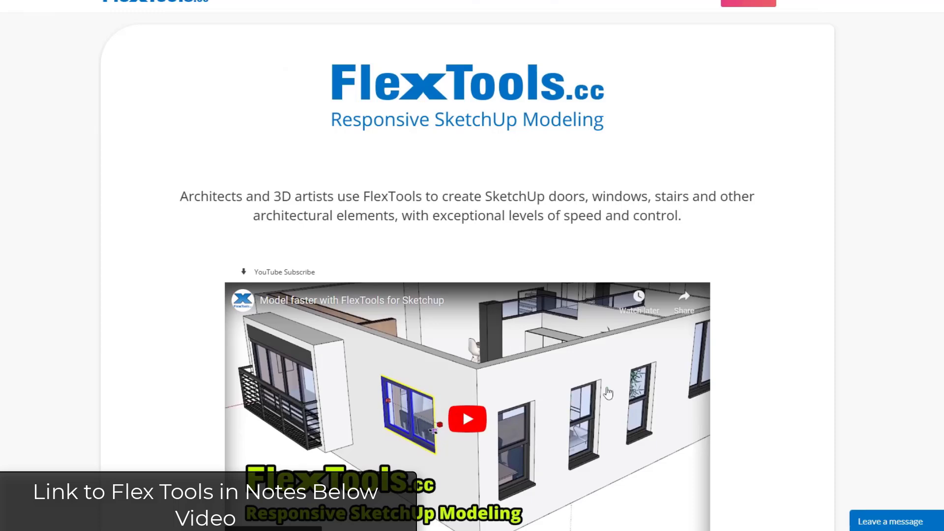
scroll(673, 366, "down", 3)
scroll(456, 350, "up", 4)
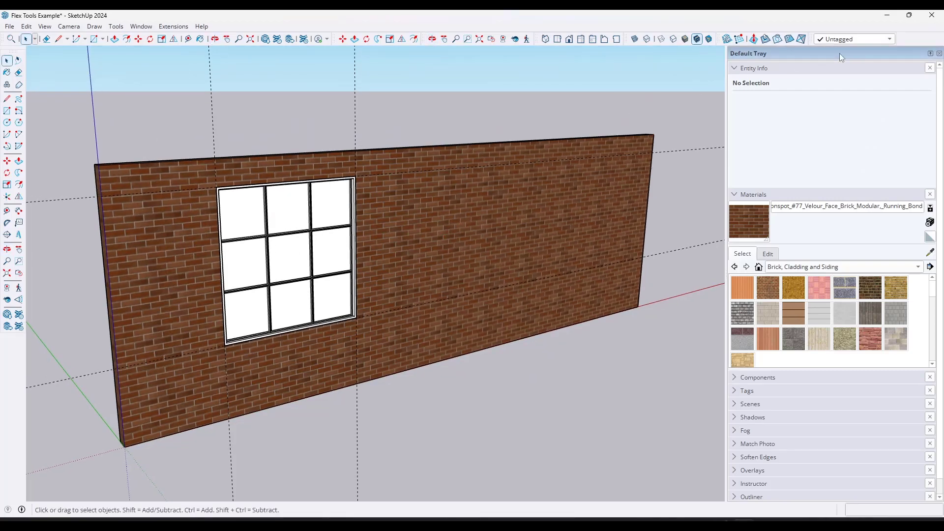
Show the FlexTools toolbar and place it above the brick wall.
right_click(918, 40)
left_click(782, 259)
left_click_drag(249, 73, 168, 70)
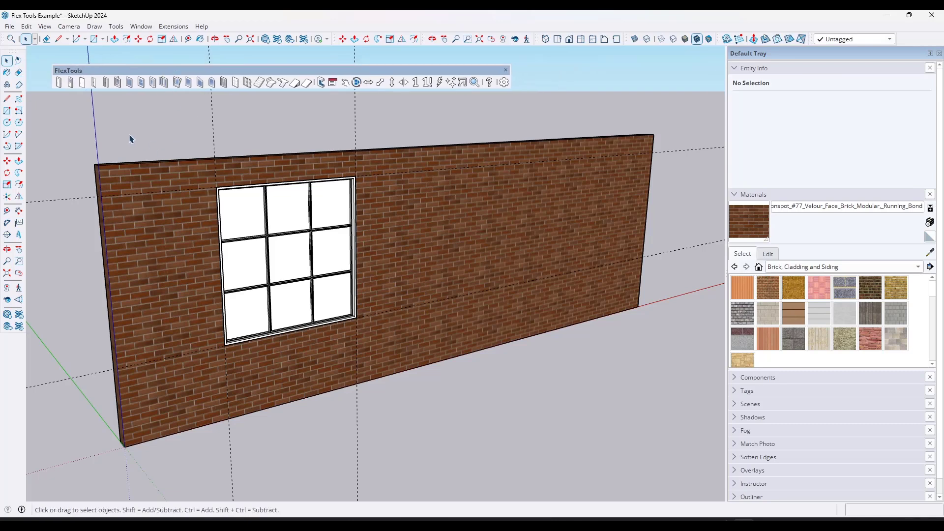
Place a FlexTools sliding window in the brick wall beside the gridded window.
left_click(128, 83)
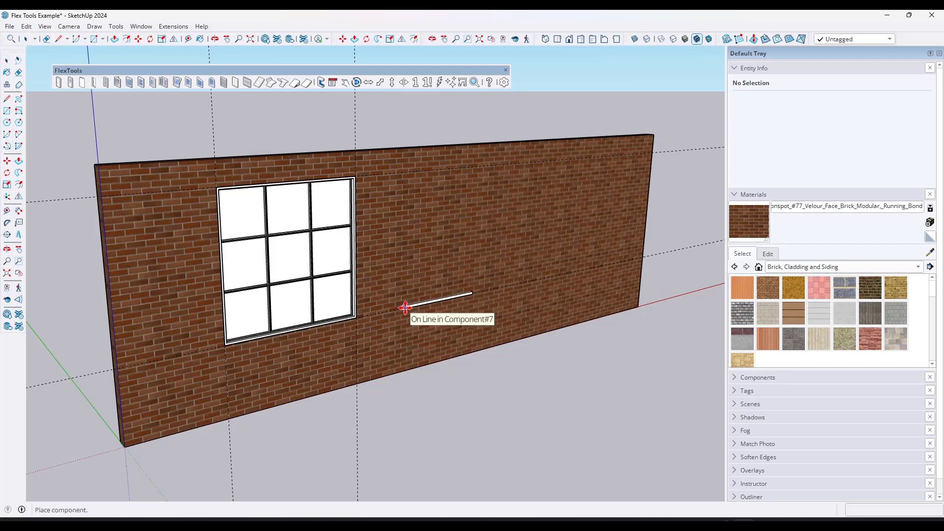
left_click(405, 309)
scroll(437, 233, "up", 3)
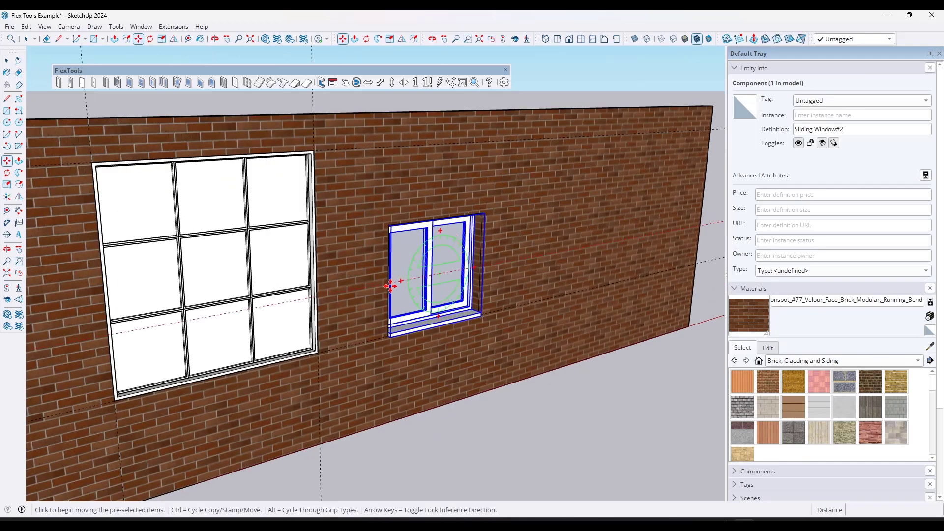
middle_click_drag(350, 260, 414, 222)
scroll(377, 221, "down", 4)
scroll(414, 222, "up", 3)
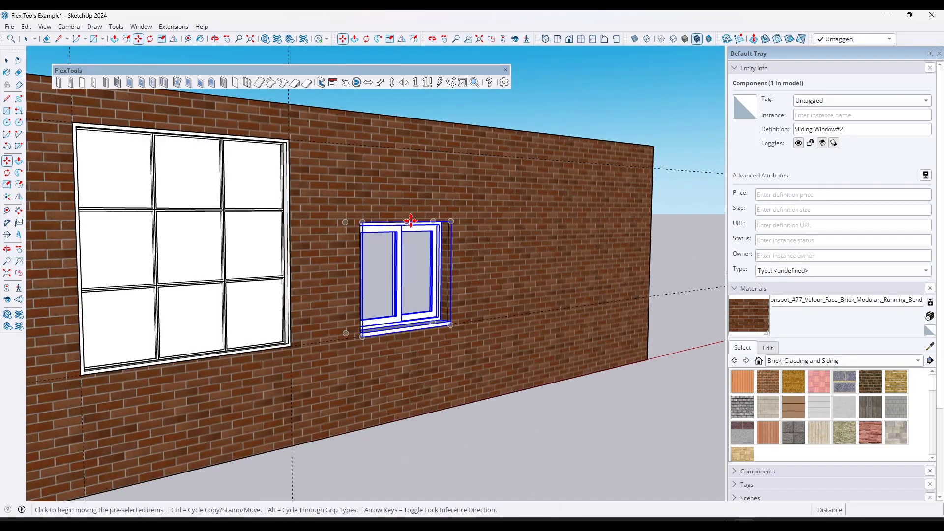
Scale the sliding window to about 1.66 times its height and about 1.29 times its width.
key("s")
middle_click_drag(435, 250, 409, 230)
left_click(402, 222)
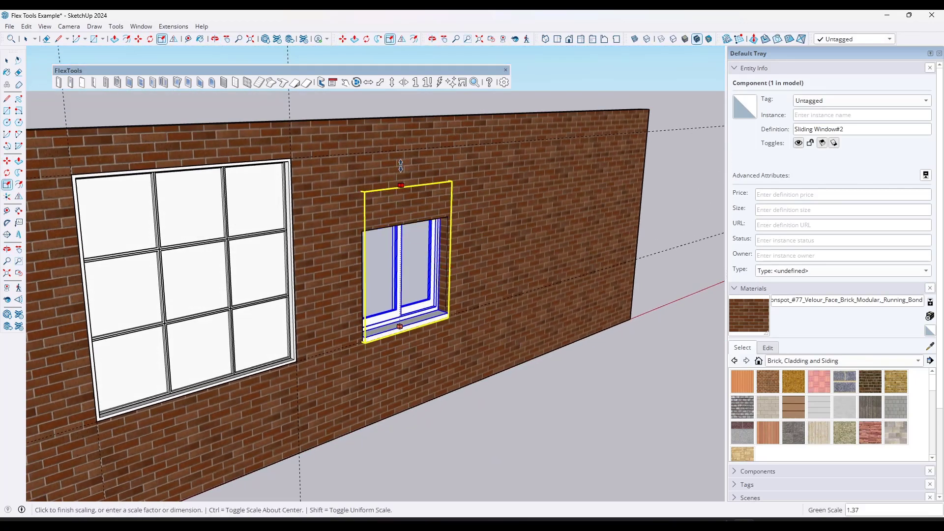
left_click(433, 278)
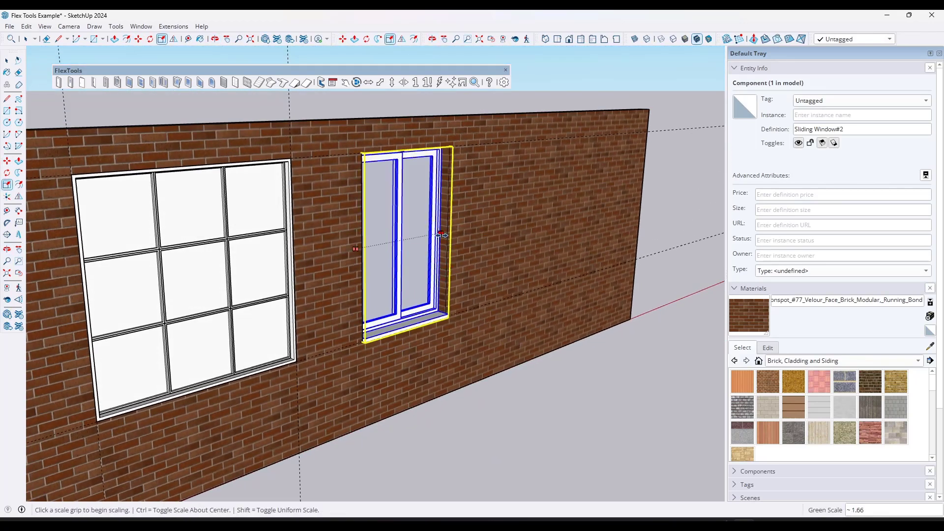
left_click(442, 235)
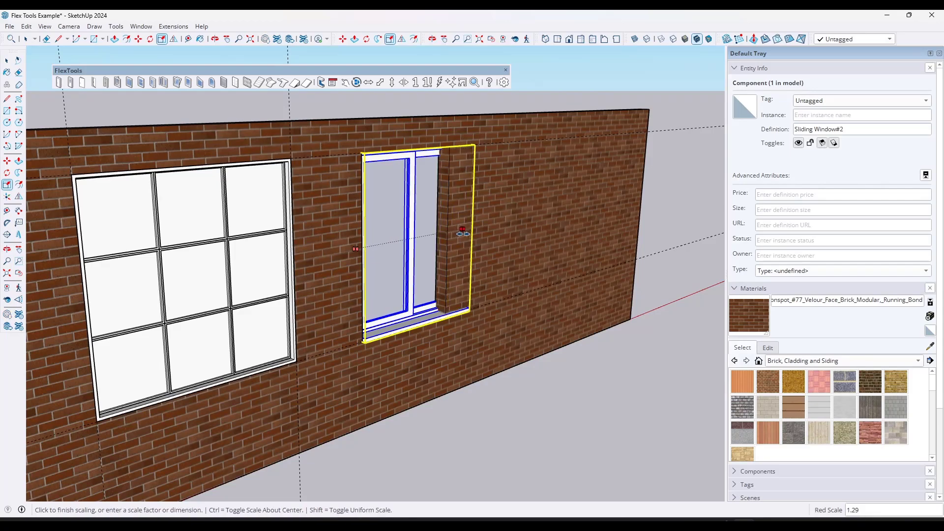
left_click(463, 234)
Narrow the sliding window by scaling its width by a factor of 0.77.
middle_click_drag(462, 238, 488, 223)
scroll(459, 243, "up", 3)
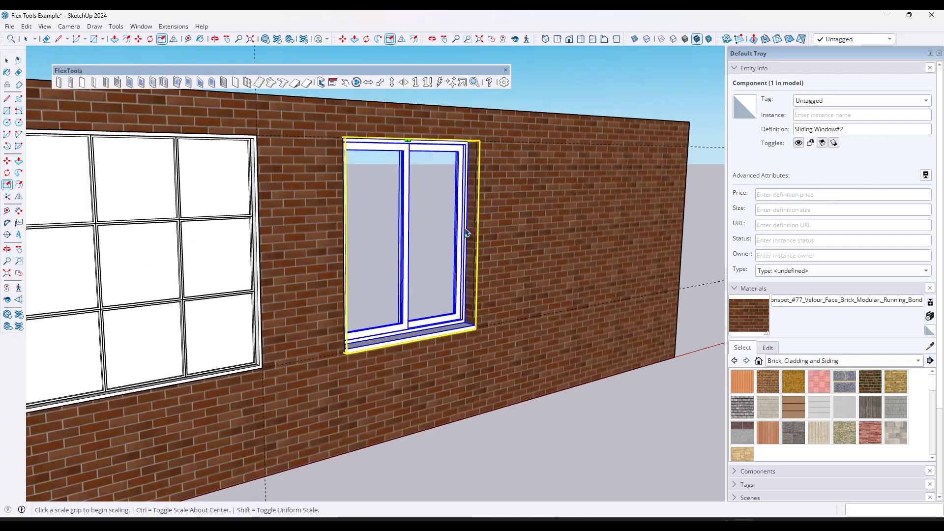
scroll(451, 248, "down", 3)
middle_click_drag(427, 254, 402, 248)
scroll(400, 249, "down", 3)
scroll(433, 246, "up", 2)
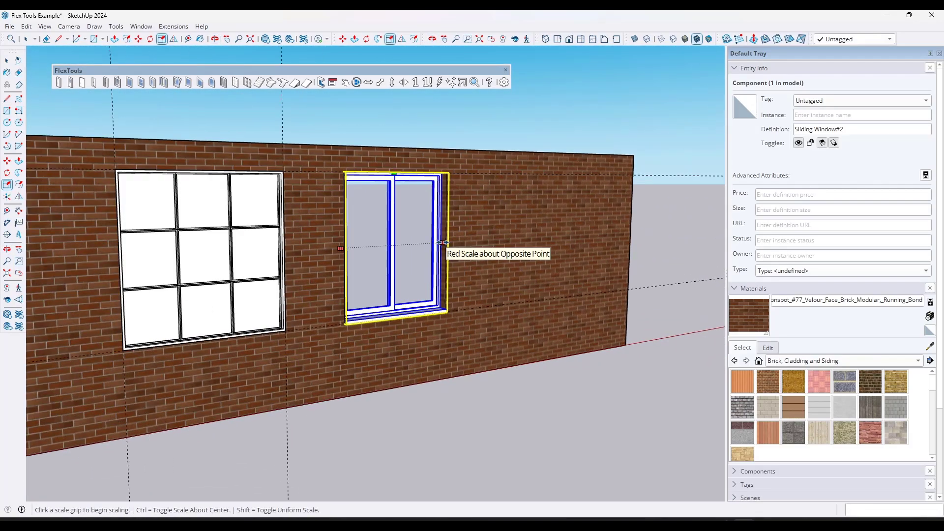
left_click(445, 244)
left_click(436, 249)
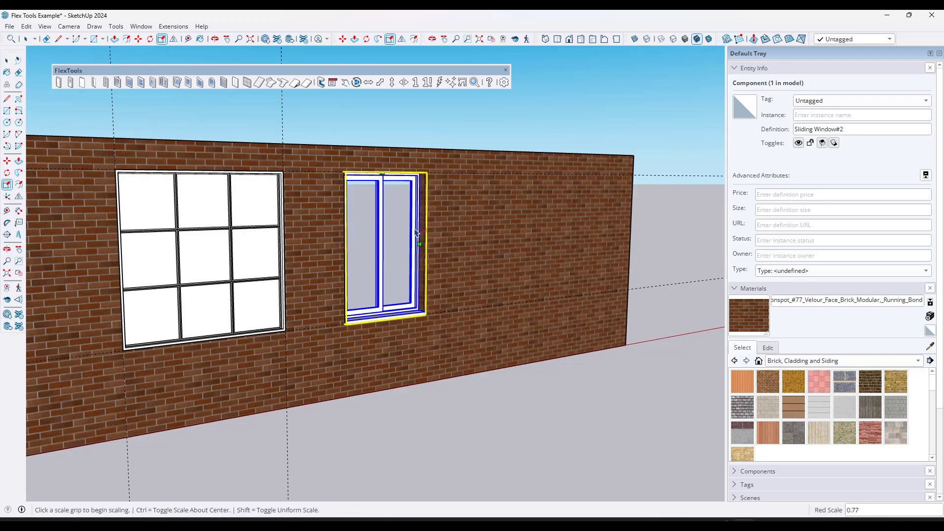
middle_click_drag(436, 248, 362, 209)
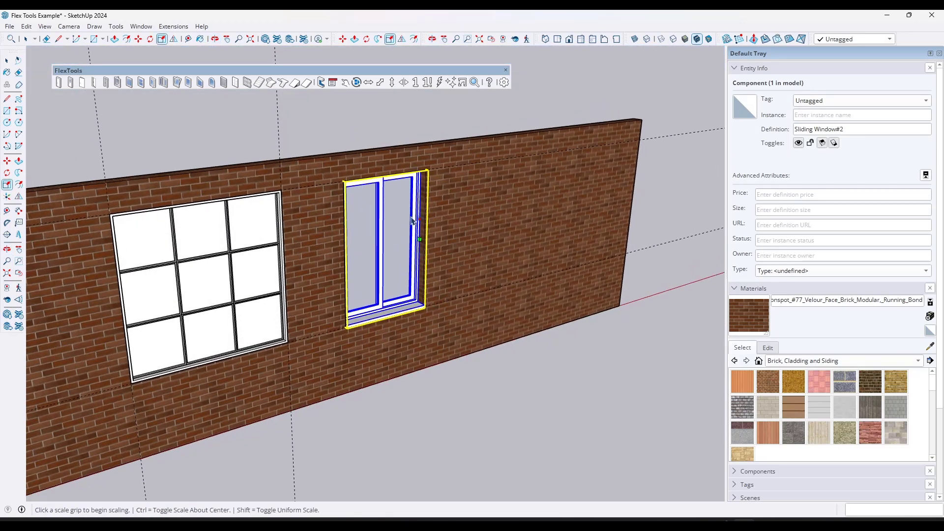
scroll(422, 218, "down", 3)
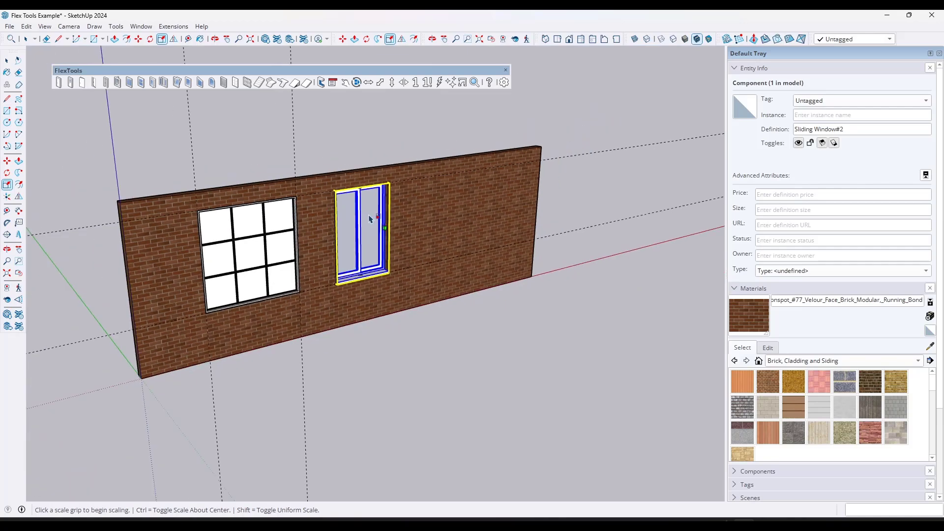
scroll(436, 228, "up", 4)
middle_click_drag(436, 227, 476, 167)
Place a FlexTools glass door at the base of the brick wall, beside the sliding window.
key("space")
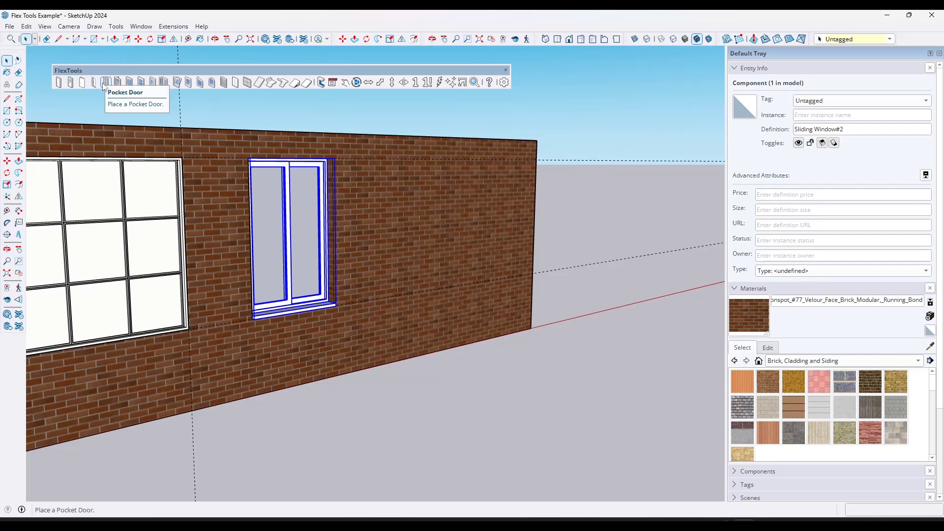
left_click(153, 83)
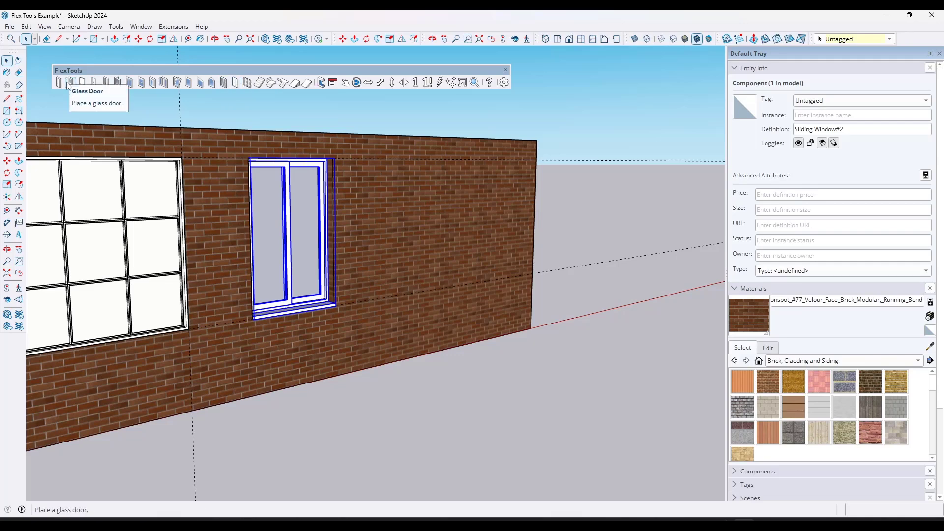
left_click(95, 85)
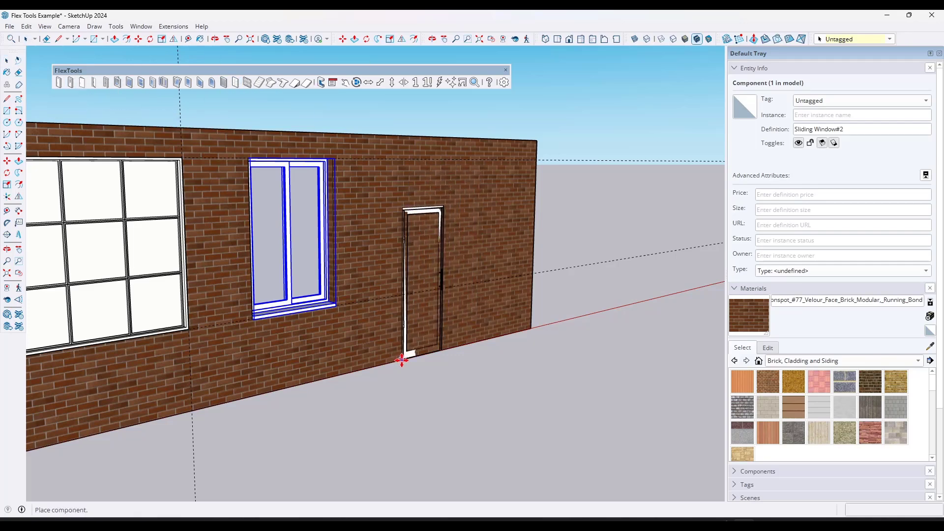
left_click(397, 363)
middle_click_drag(538, 292, 474, 271)
scroll(455, 277, "up", 3)
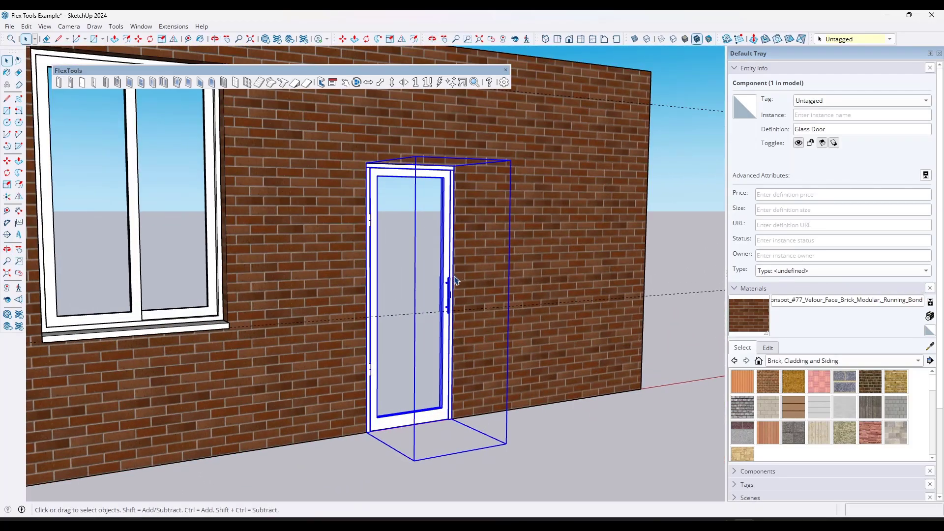
Widen the glass door by scaling it along the red axis.
scroll(453, 280, "down", 3)
key("s")
left_click(467, 288)
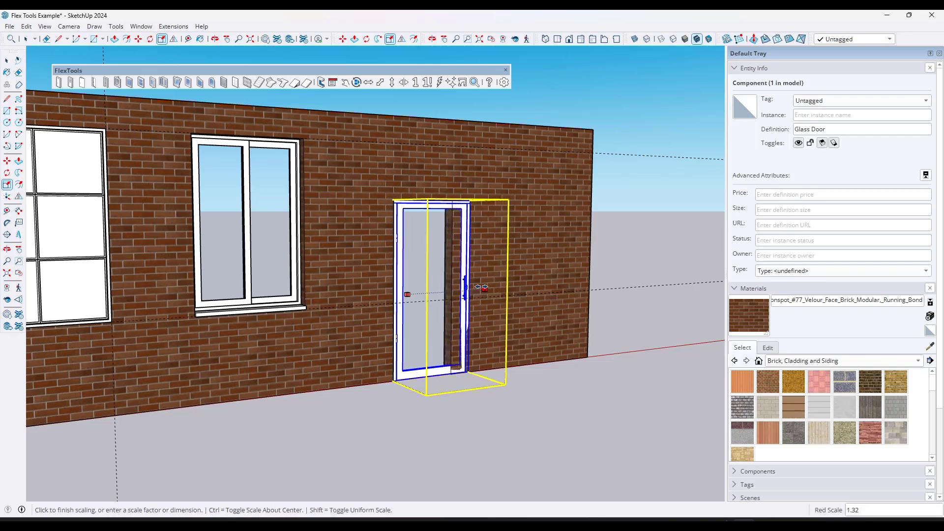
left_click(467, 274)
In the glass door's component options, set the opening width to 36" and the opening height to 72".
key("space")
right_click(467, 274)
mouse_move(494, 269)
left_click(686, 270)
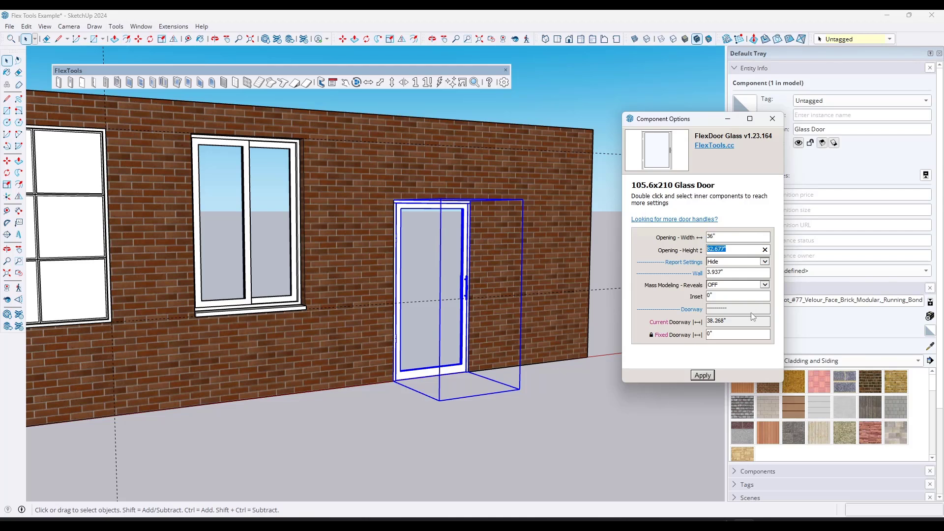
type("72")
left_click(707, 377)
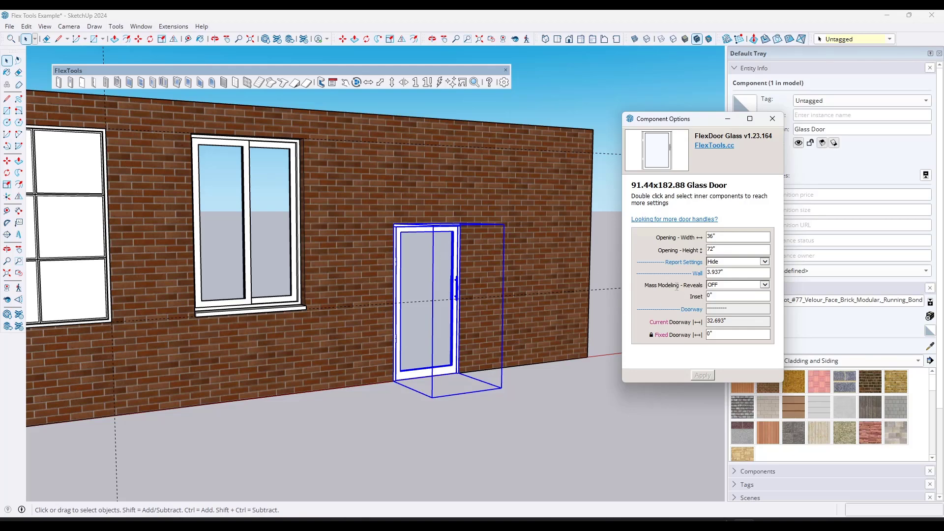
Place a FlexTools fixed window in the wall between the glass door and the wall's far end.
left_click(281, 187)
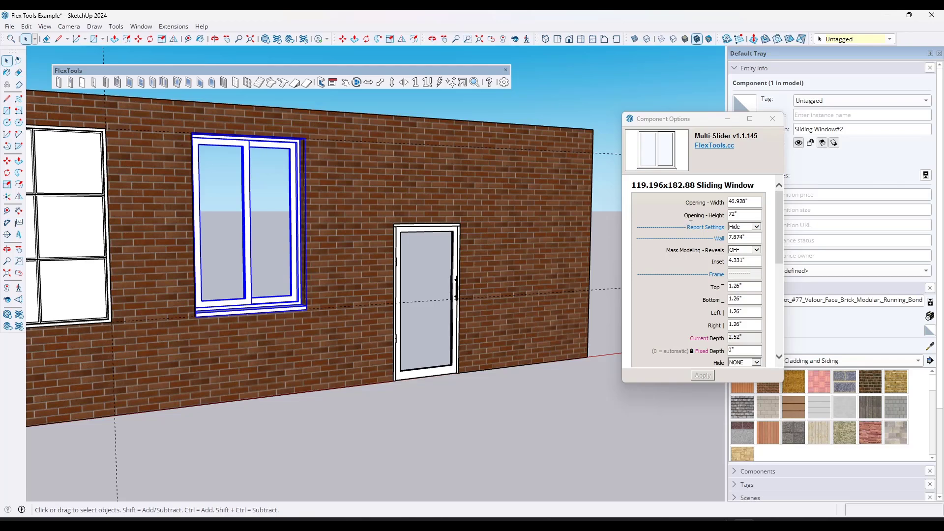
left_click(189, 84)
left_click(510, 278)
scroll(559, 228, "up", 5)
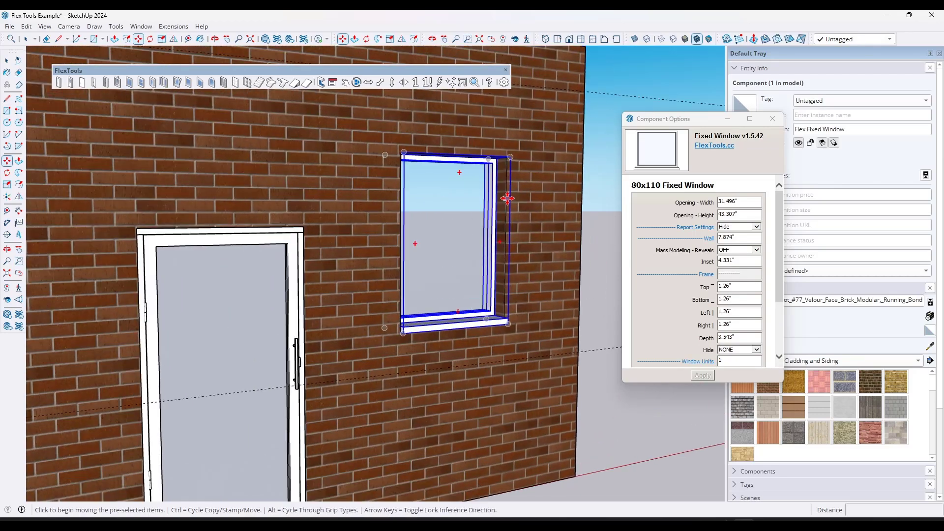
key("space")
middle_click_drag(507, 198, 515, 225)
Set the fixed window's number of window units to 3.
scroll(748, 296, "down", 1)
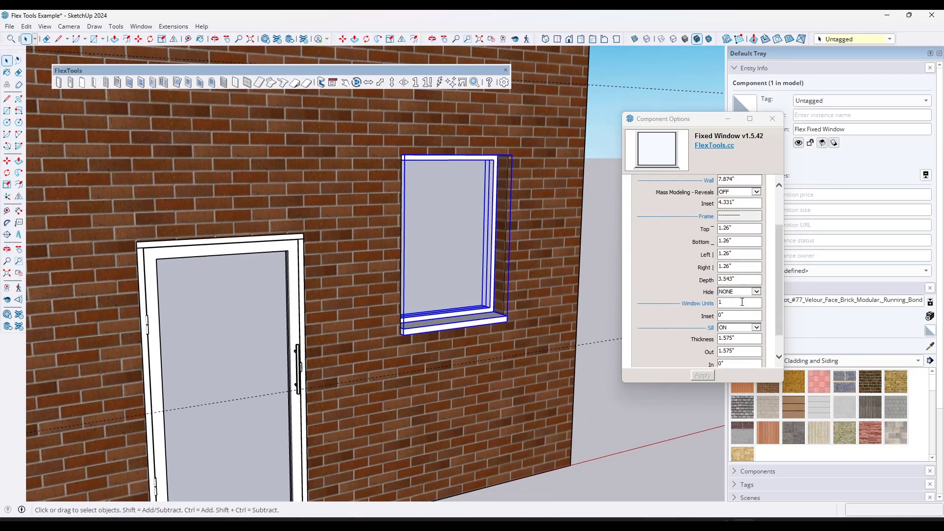
left_click_drag(742, 302, 707, 304)
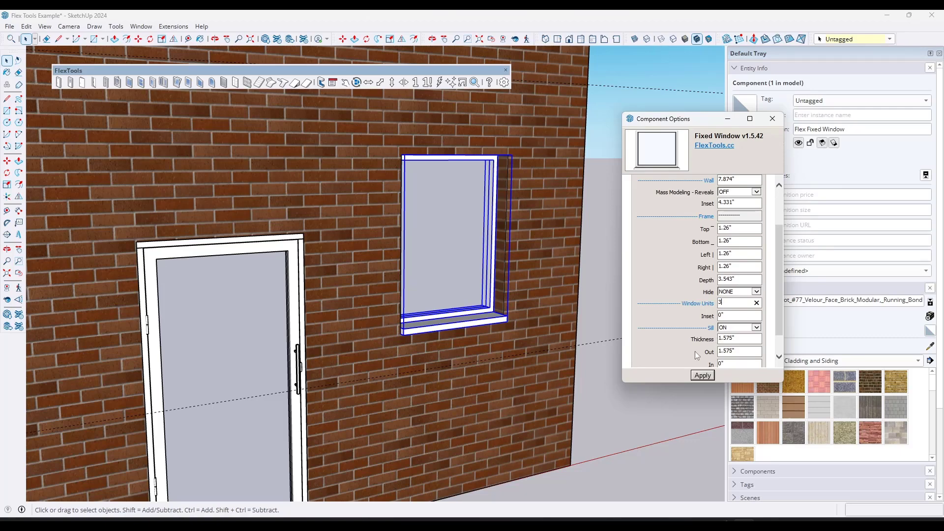
left_click(703, 376)
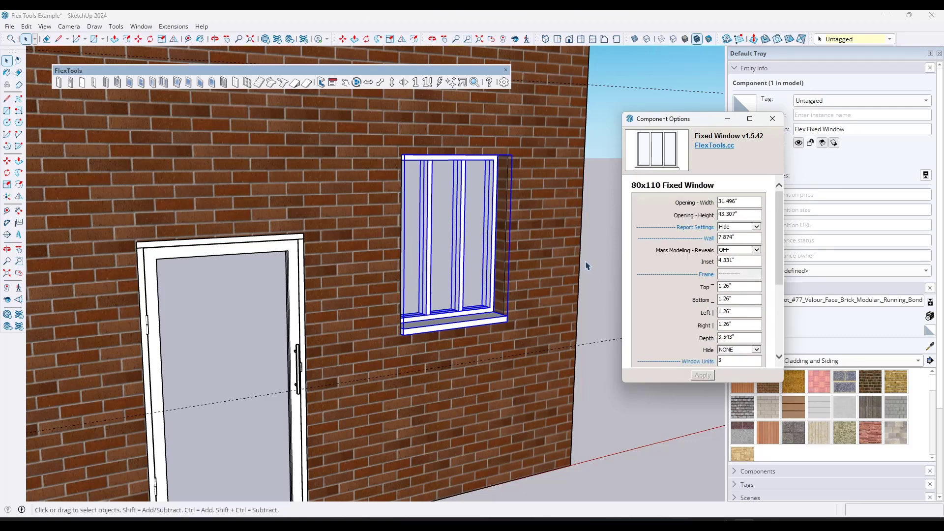
mouse_move(584, 267)
middle_mouse_down()
mouse_move(392, 268)
mouse_move(558, 275)
mouse_move(586, 256)
middle_mouse_up()
scroll(752, 323, "down", 3)
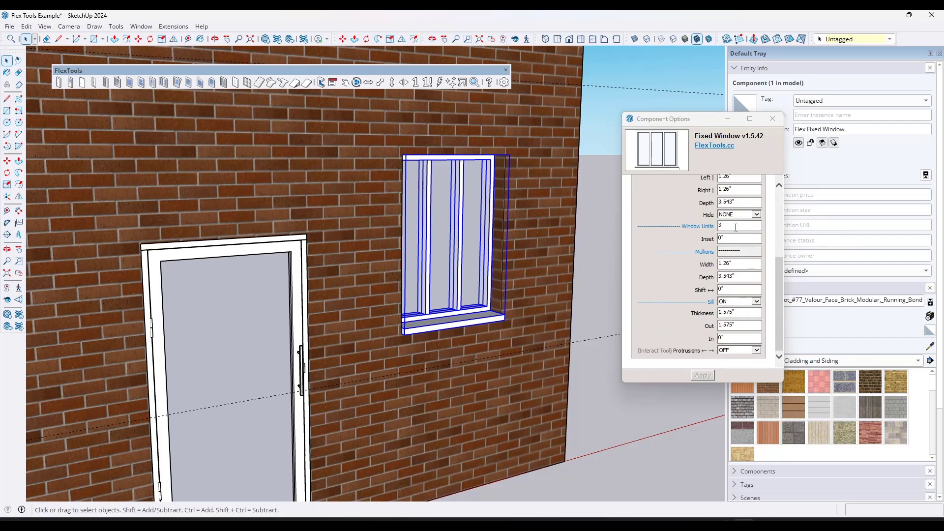
Widen the three-unit fixed window by scaling it outward on both sides.
key("s")
left_click(505, 239)
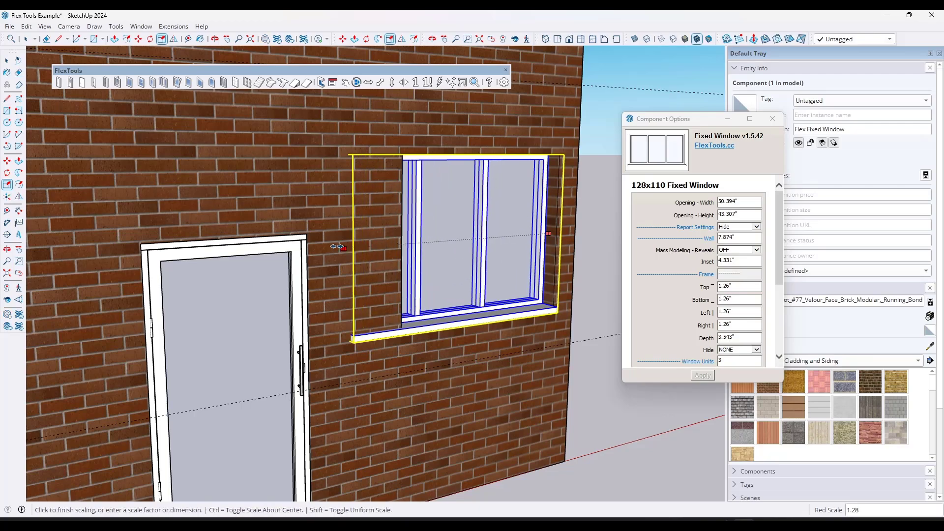
left_click(528, 253)
Review the whole brick wall with its windows and glass door.
scroll(498, 240, "down", 3)
middle_click_drag(498, 240, 561, 231)
scroll(457, 235, "down", 5)
middle_click_drag(457, 234, 478, 228)
key("space")
scroll(473, 232, "up", 1)
scroll(487, 227, "down", 2)
middle_click_drag(372, 250, 328, 248)
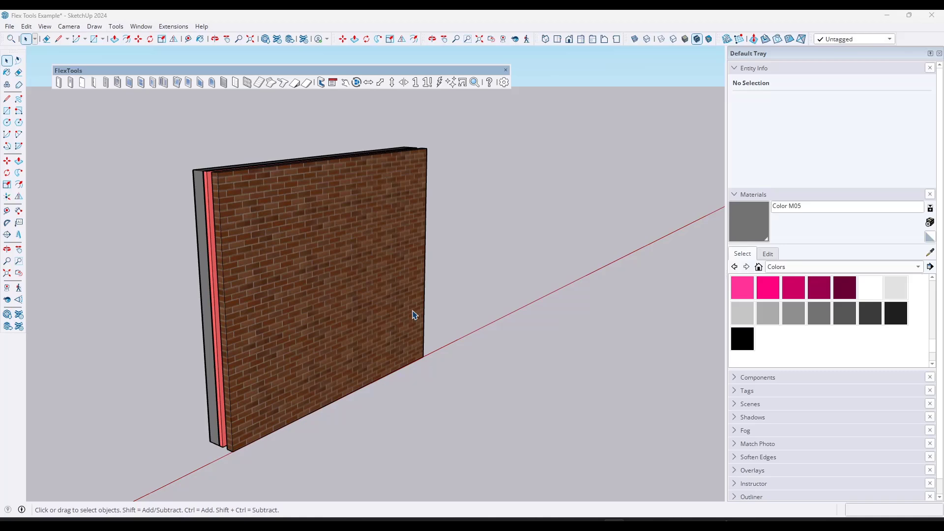
Examine the layers of the separate multi-layer wall from the brick face, the edge and the grey back face.
left_click(307, 304)
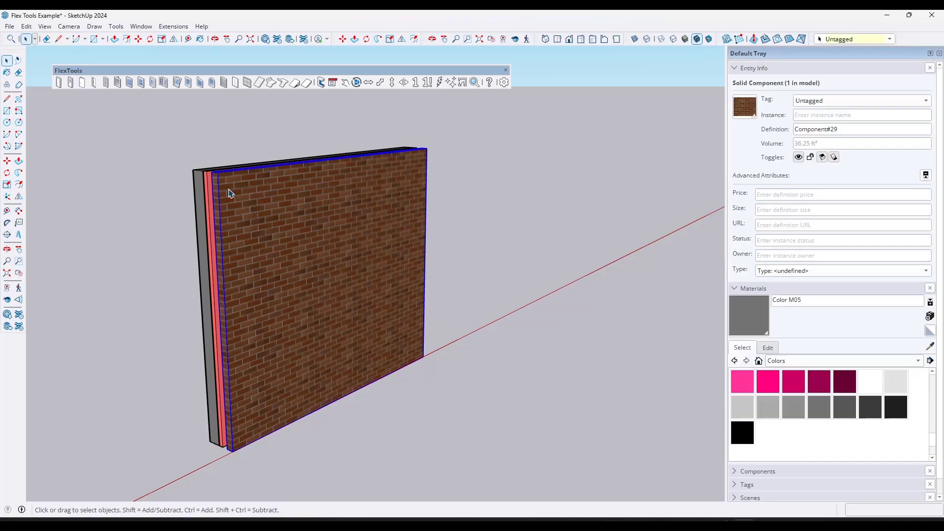
scroll(558, 260, "down", 3)
scroll(139, 263, "up", 2)
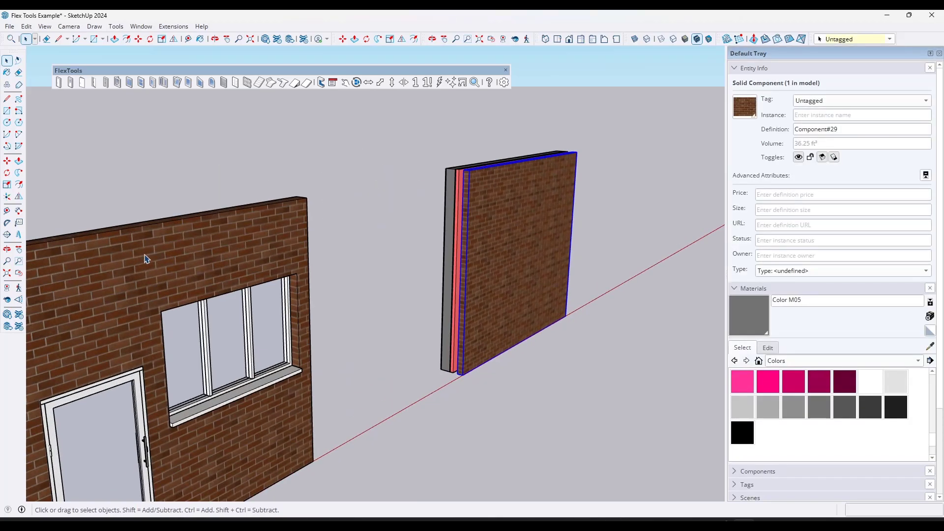
middle_click_drag(141, 260, 131, 280)
scroll(588, 163, "up", 3)
scroll(256, 163, "down", 2)
scroll(430, 195, "up", 2)
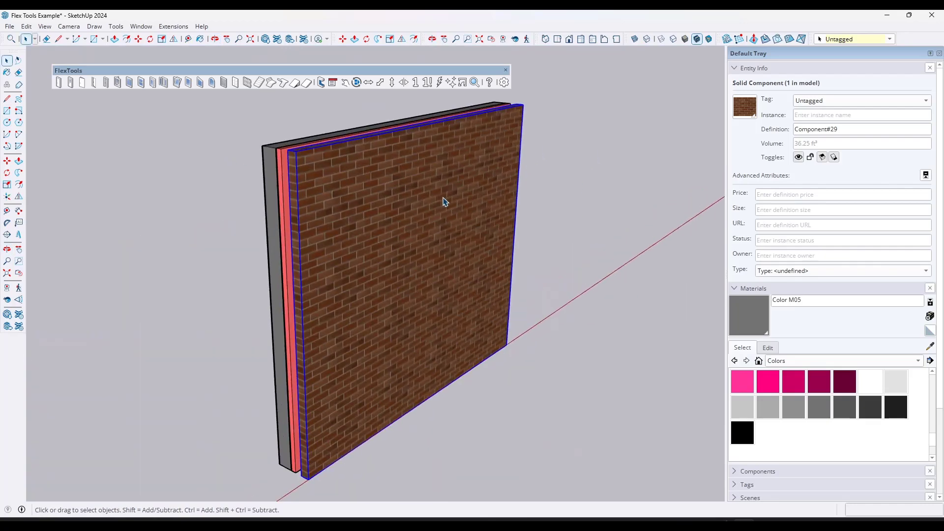
middle_click_drag(226, 222, 594, 263)
scroll(472, 207, "up", 3)
scroll(452, 190, "up", 2)
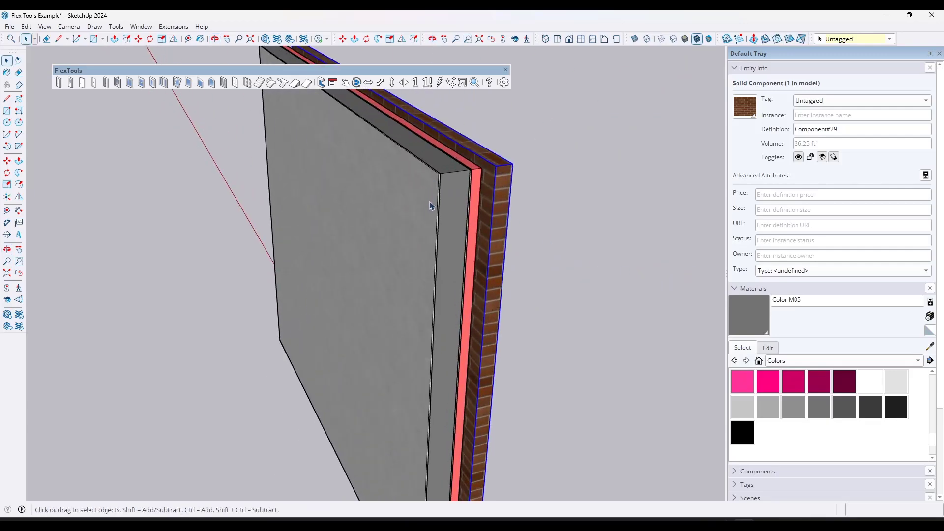
middle_click_drag(465, 193, 426, 208)
scroll(275, 160, "down", 5)
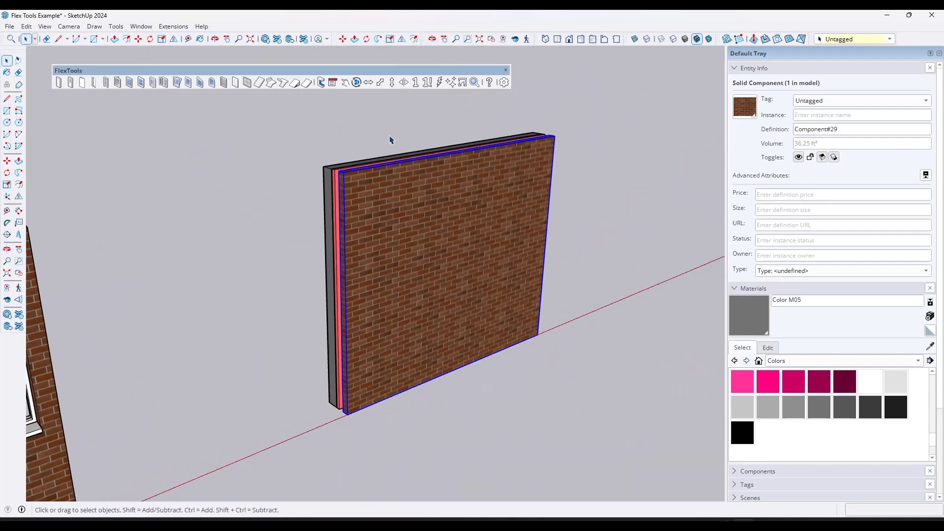
left_click_drag(294, 229, 291, 231)
right_click(363, 197)
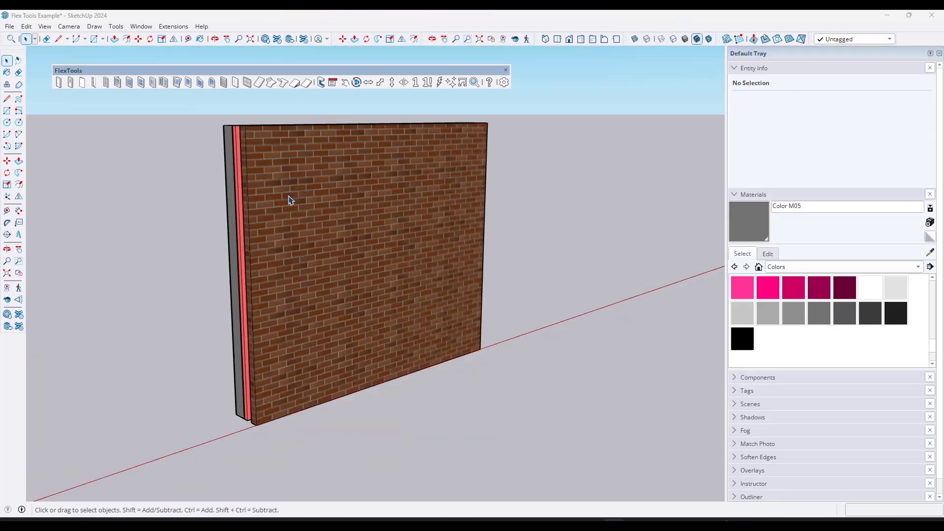
Place a glass door at the base of the multi-layer wall's brick face and swing it open.
mouse_move(292, 199)
middle_mouse_down()
mouse_move(307, 296)
mouse_move(295, 177)
mouse_move(283, 194)
middle_mouse_up()
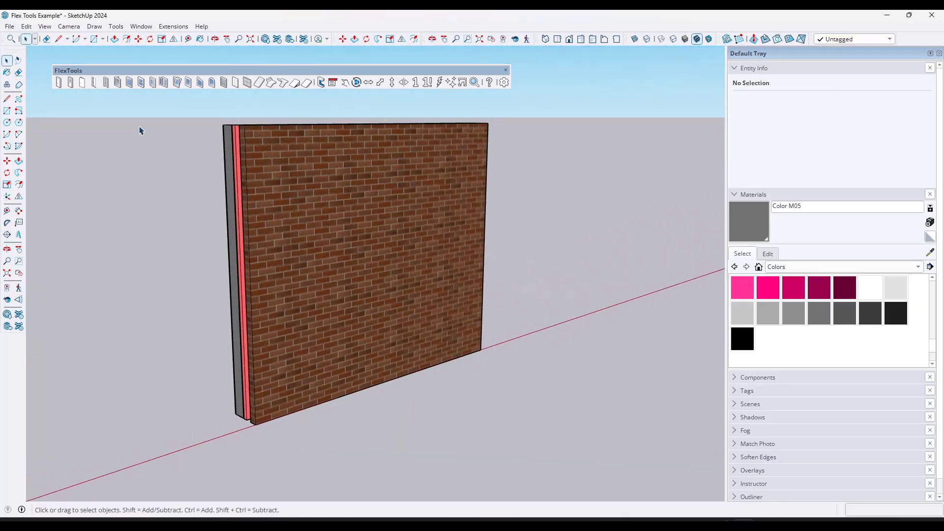
left_click(72, 83)
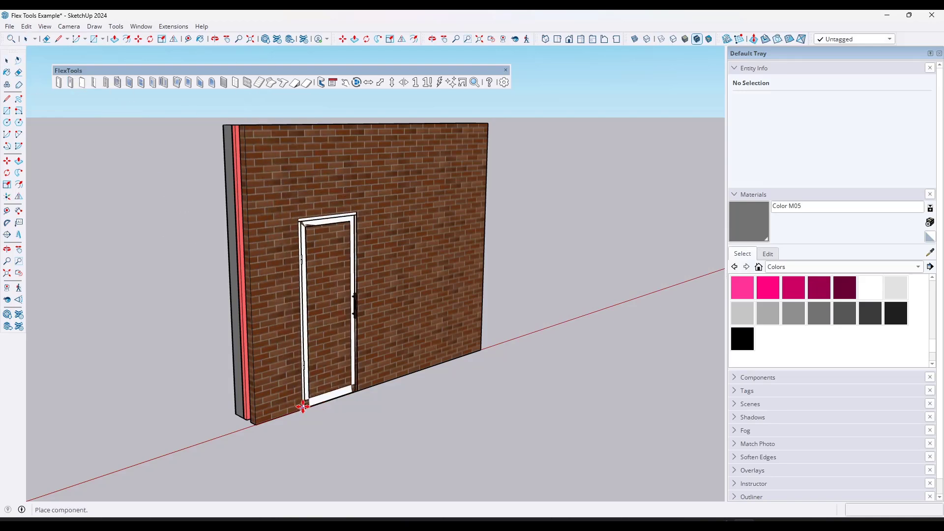
left_click(314, 407)
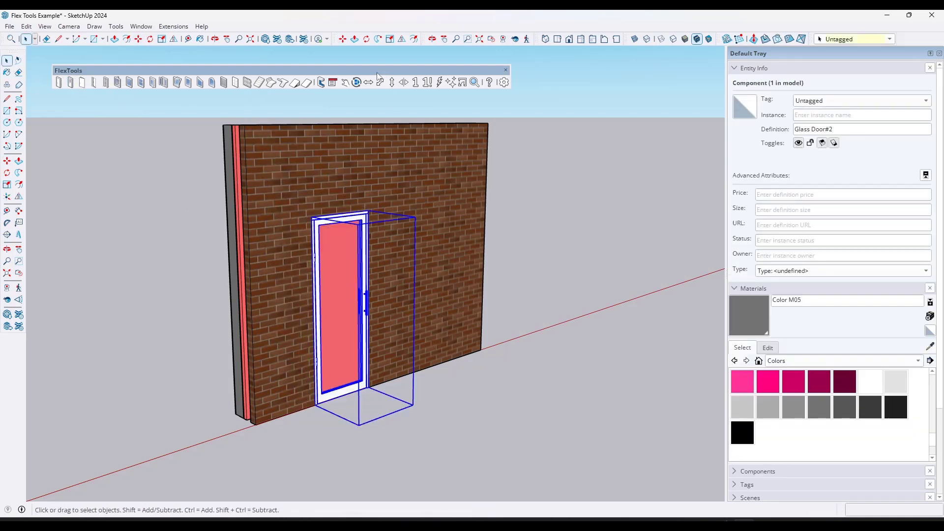
left_click(347, 82)
left_click(369, 273)
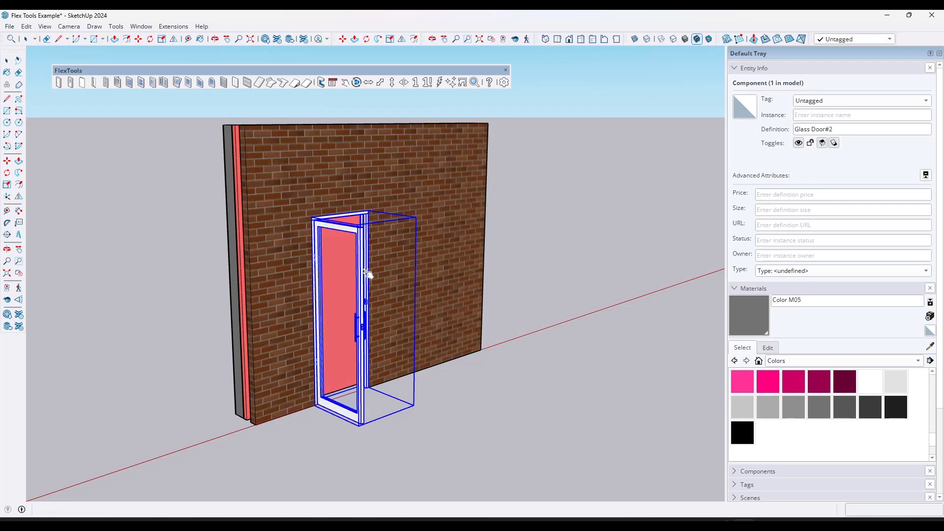
Set the glass door's WallCutter cut depth to 8 faces so the opening passes through all wall layers.
scroll(364, 301, "up", 3)
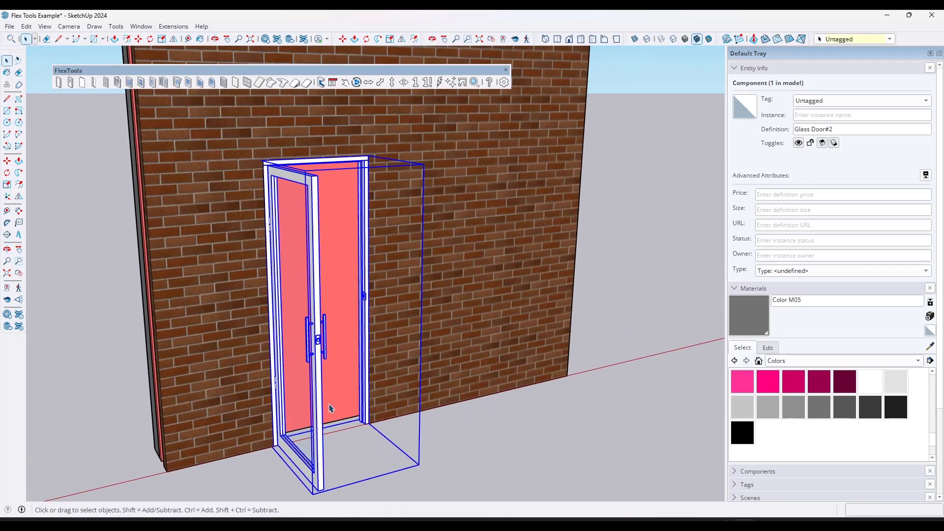
middle_click_drag(301, 414, 364, 467)
left_click(322, 83)
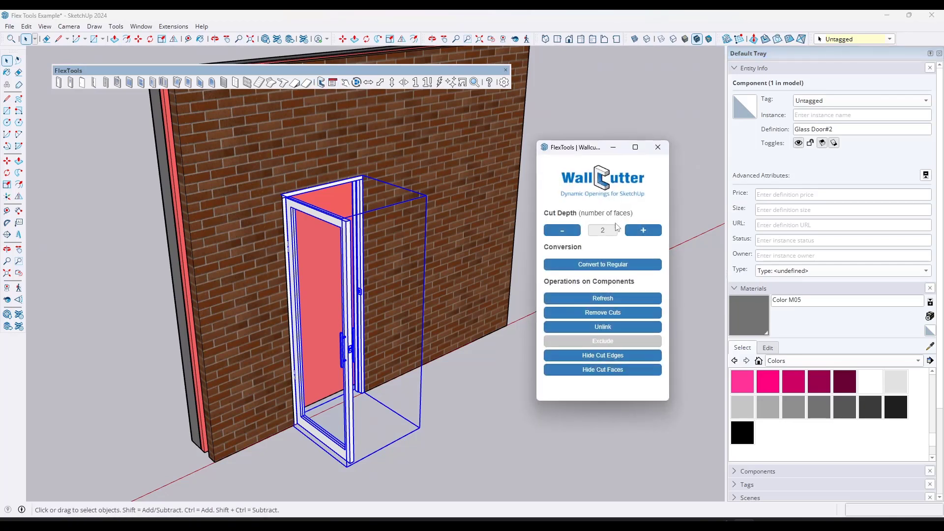
left_click(645, 234)
left_click(645, 235)
left_click(646, 235)
left_click(646, 234)
left_click(646, 235)
left_click(646, 234)
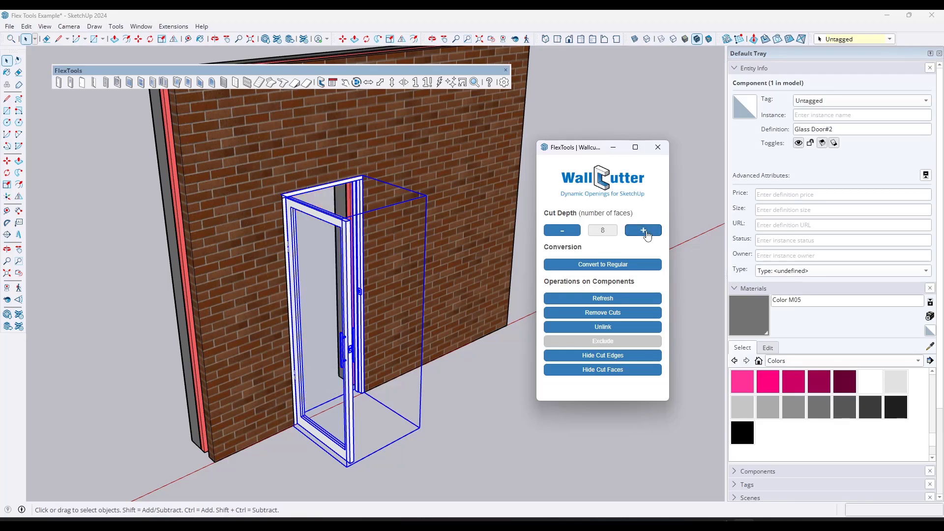
Move the open glass door back and forth along the multi-layer wall, leaving it near the end with the exposed layers.
middle_click_drag(476, 226, 406, 144)
scroll(406, 145, "down", 3)
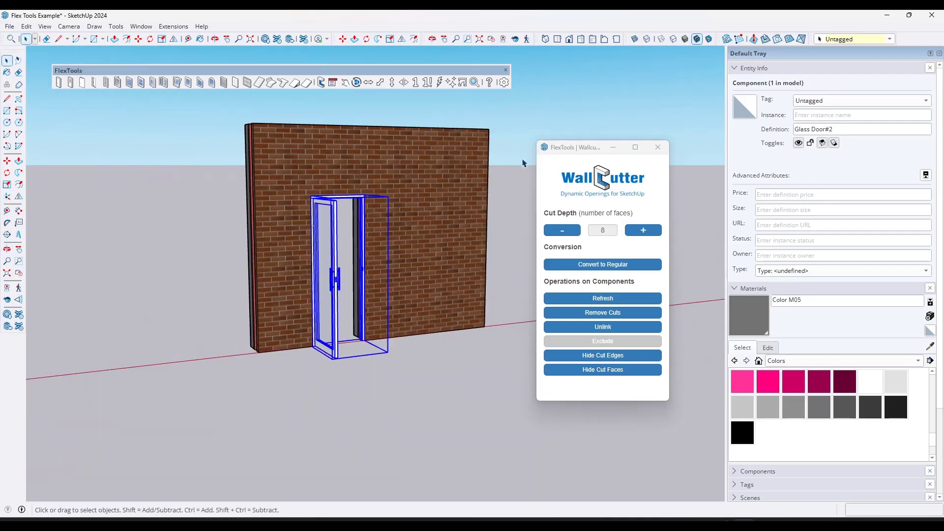
left_click_drag(576, 147, 623, 116)
scroll(364, 323, "up", 3)
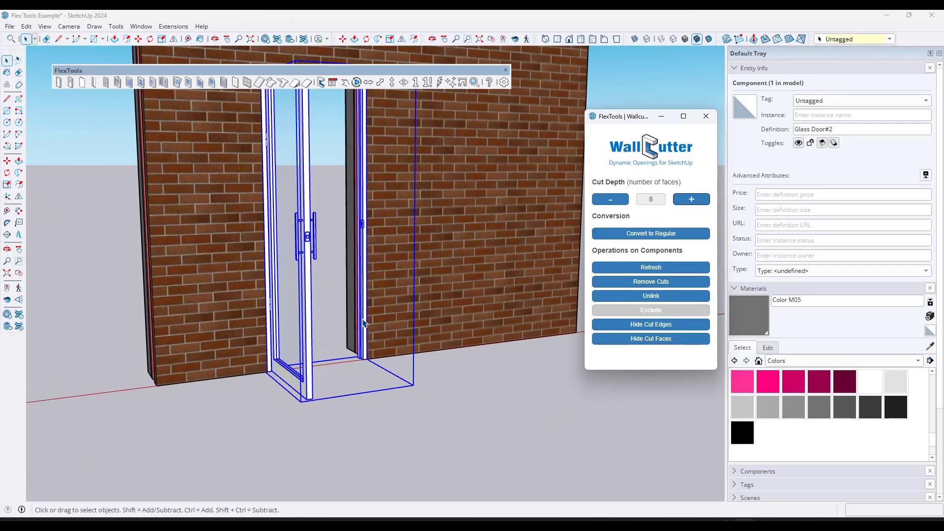
scroll(364, 323, "down", 1)
key("m")
left_click(358, 324)
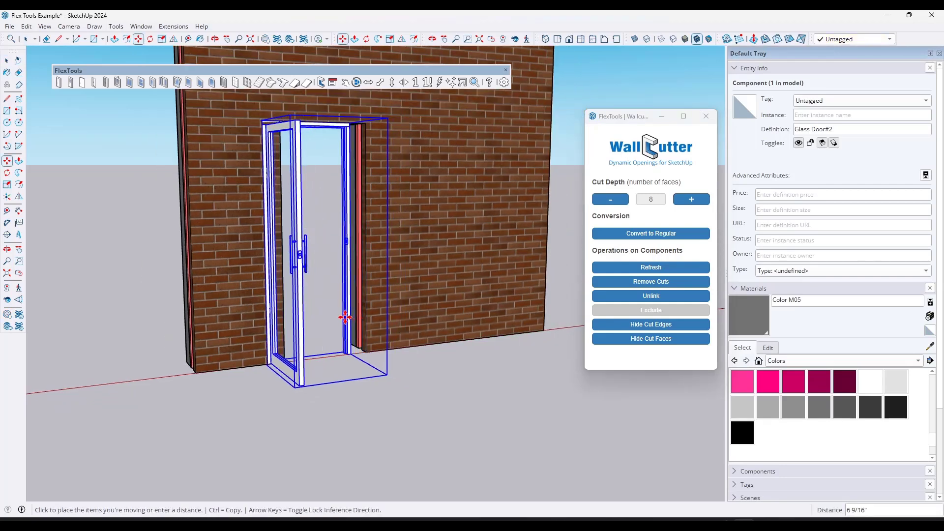
left_click(329, 317)
left_click(339, 320)
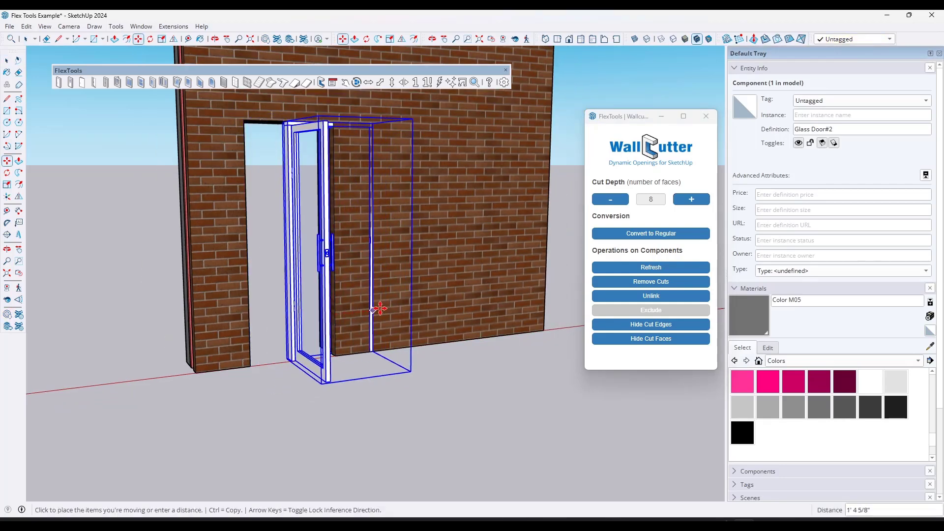
left_click(415, 301)
left_click(413, 300)
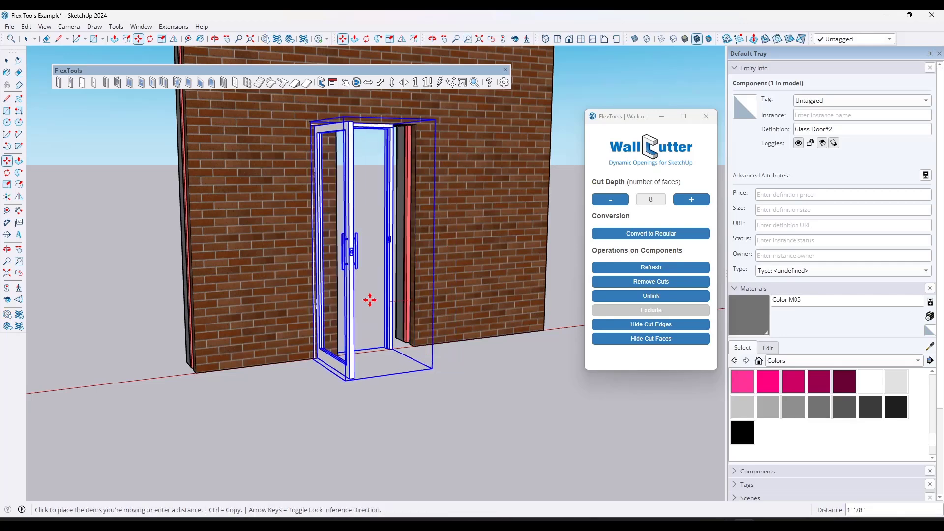
left_click(327, 303)
Set the glass door's inset to 4" in its dynamic component options.
mouse_move(329, 302)
middle_mouse_down()
mouse_move(379, 304)
mouse_move(327, 295)
middle_mouse_up()
right_click(326, 270)
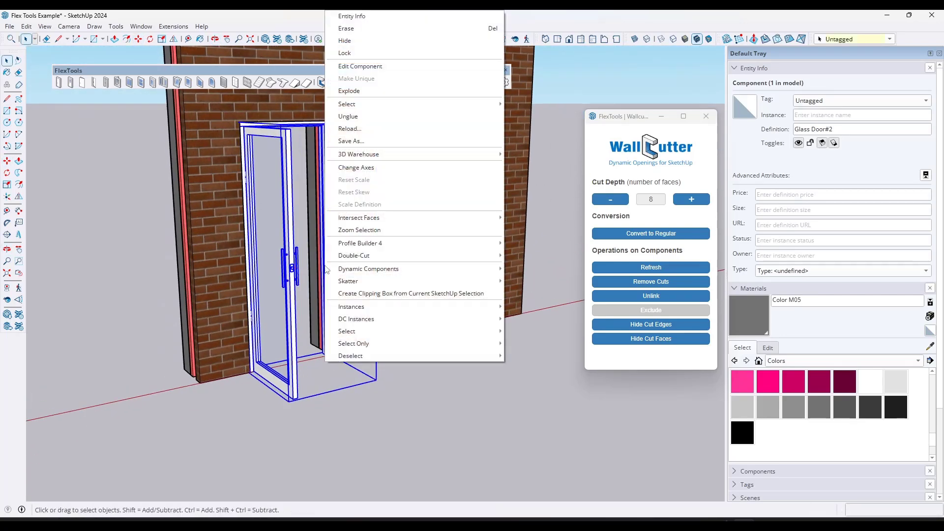
mouse_move(369, 269)
left_click(514, 269)
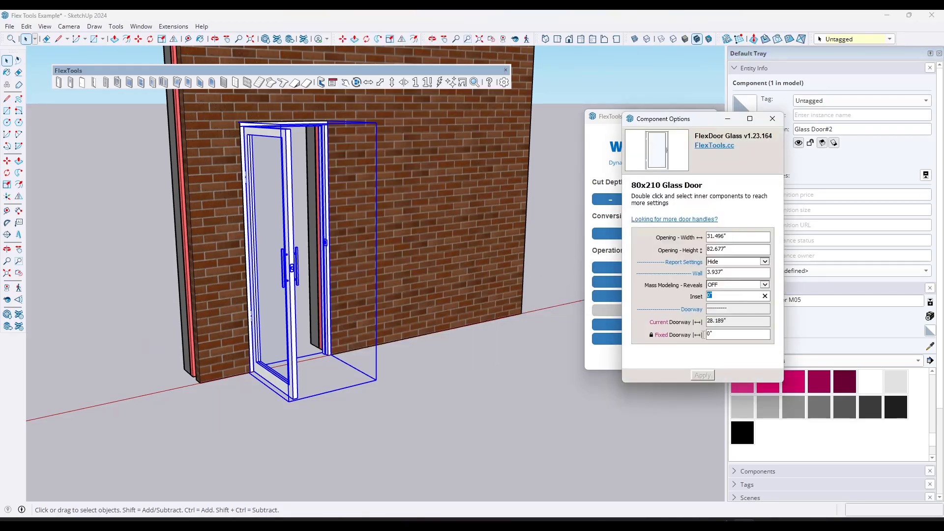
type("4")
left_click(702, 376)
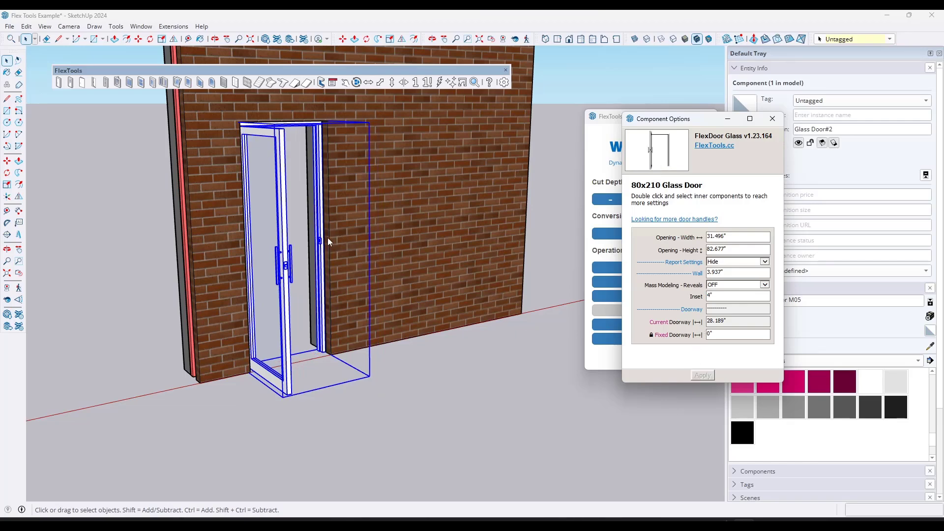
scroll(329, 242, "up", 6)
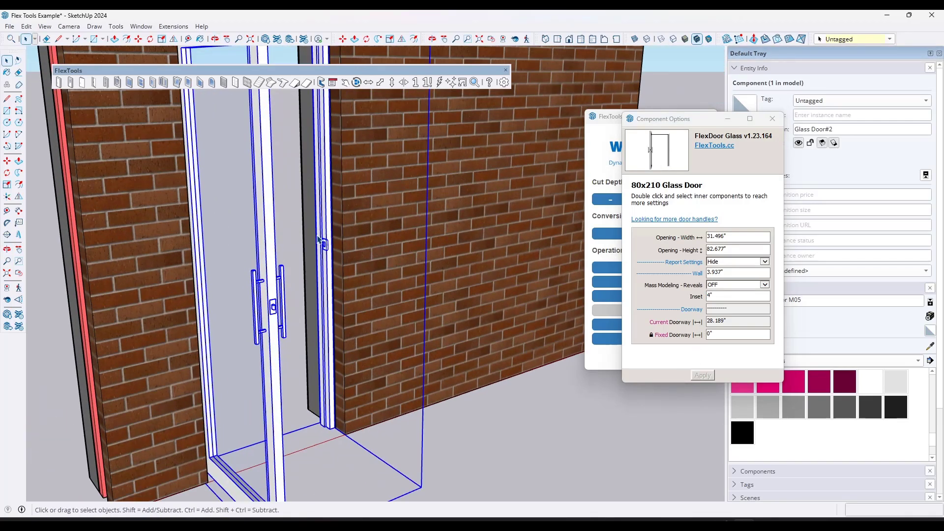
scroll(323, 242, "down", 8)
mouse_move(339, 238)
middle_mouse_down()
mouse_move(412, 239)
mouse_move(339, 224)
middle_mouse_up()
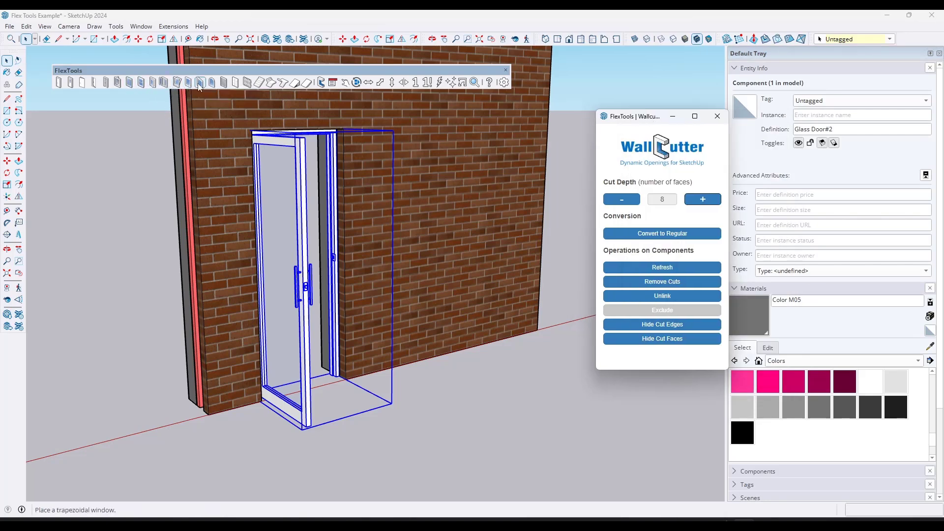
Place an arch window in the brick face beside the door and align its top with the top of the door.
left_click(212, 84)
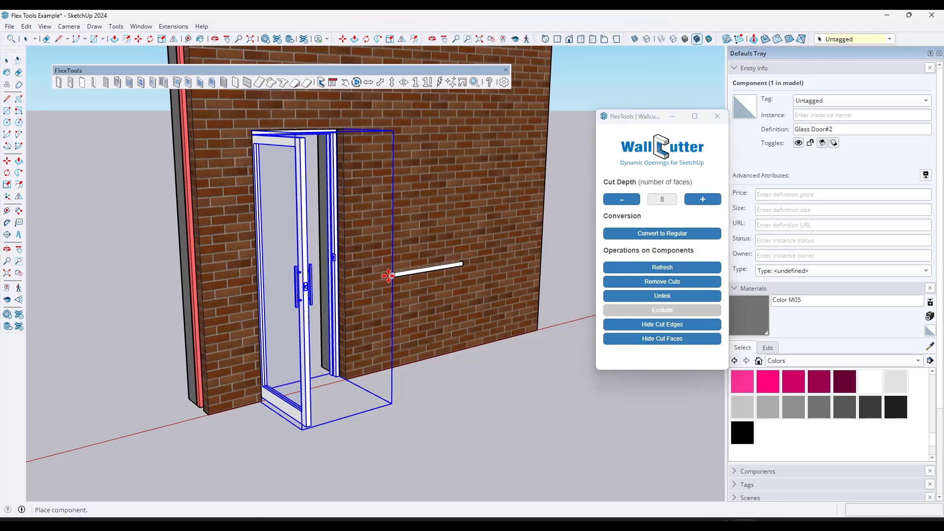
left_click(392, 267)
scroll(431, 150, "up", 4)
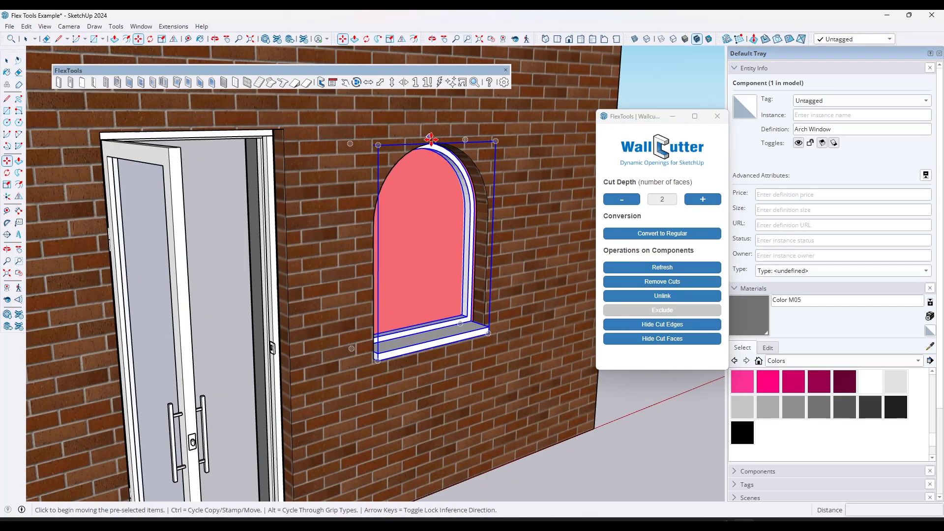
middle_click_drag(433, 148, 300, 90)
key("m")
scroll(428, 147, "up", 3)
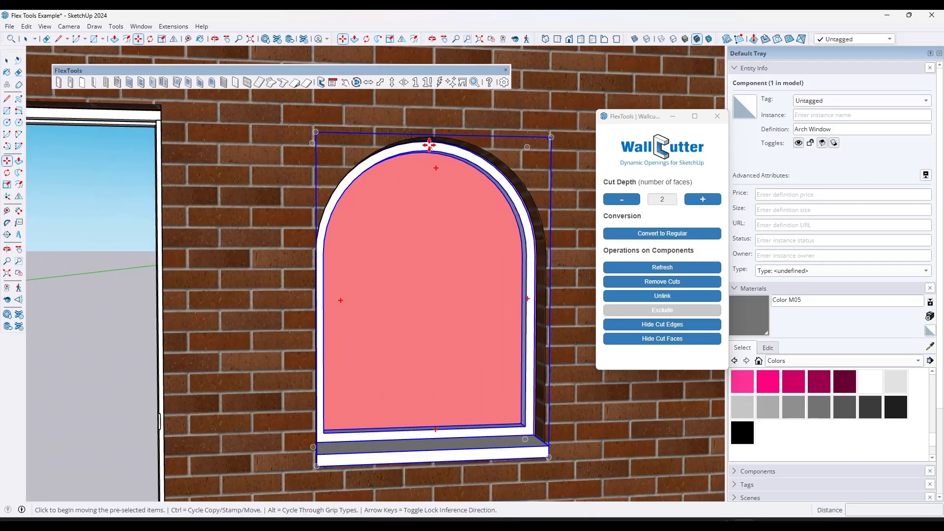
left_click(430, 143)
scroll(431, 140, "down", 2)
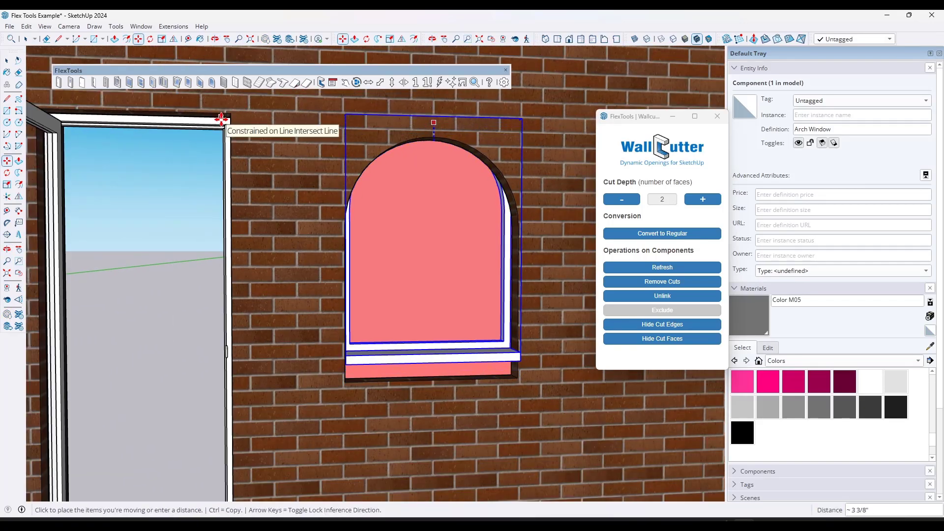
left_click(223, 120)
Set the arch window's WallCutter cut depth to 9 faces to cut through every wall layer.
middle_click_drag(319, 177, 415, 210)
scroll(416, 210, "down", 1)
scroll(416, 210, "down", 1)
key("space")
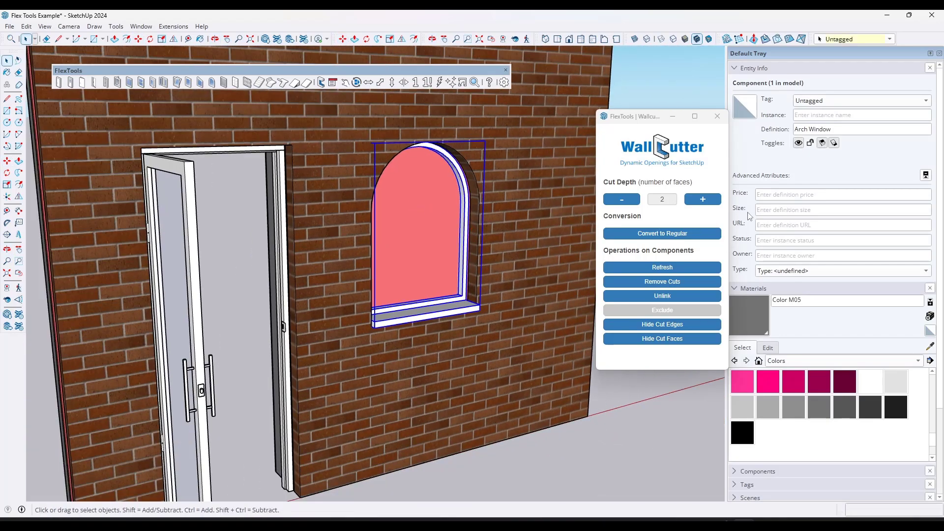
left_click(707, 202)
left_click(705, 199)
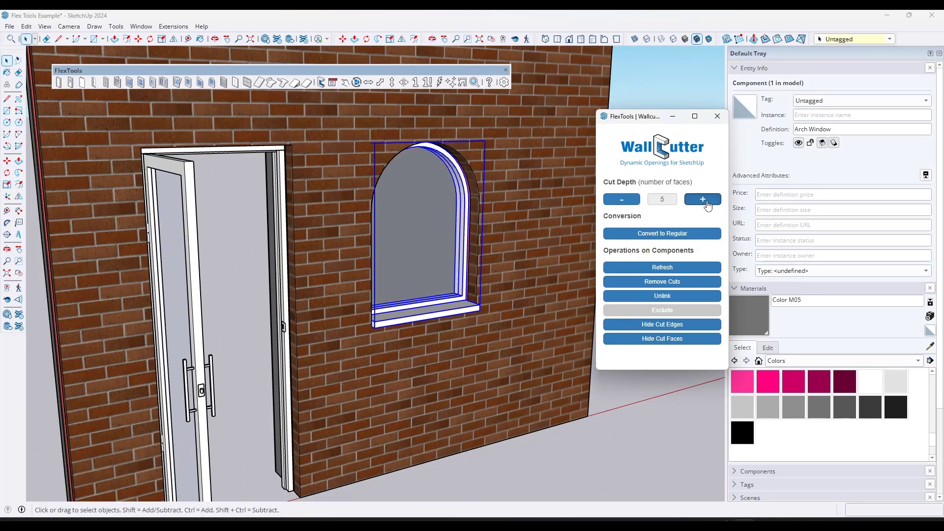
left_click(708, 203)
left_click(707, 203)
left_click(708, 202)
Shift the arch window slightly along the wall toward the glass door.
middle_click_drag(533, 208, 472, 260)
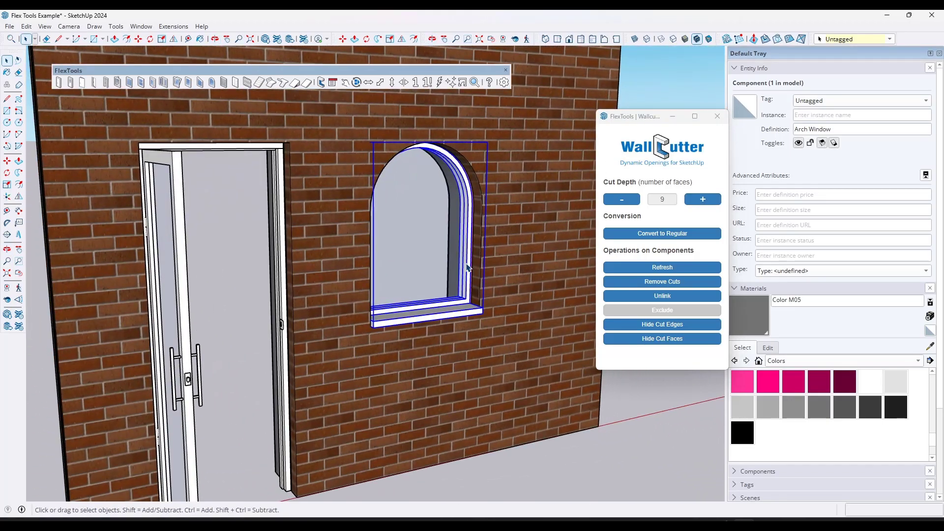
key("m")
mouse_move(466, 264)
left_mouse_down()
mouse_move(426, 265)
mouse_move(453, 263)
left_mouse_up()
middle_click_drag(379, 248, 434, 180)
scroll(435, 181, "down", 3)
scroll(395, 264, "up", 2)
middle_click_drag(392, 257, 377, 243, "shift")
scroll(383, 281, "down", 2)
key("space")
scroll(211, 226, "down", 3)
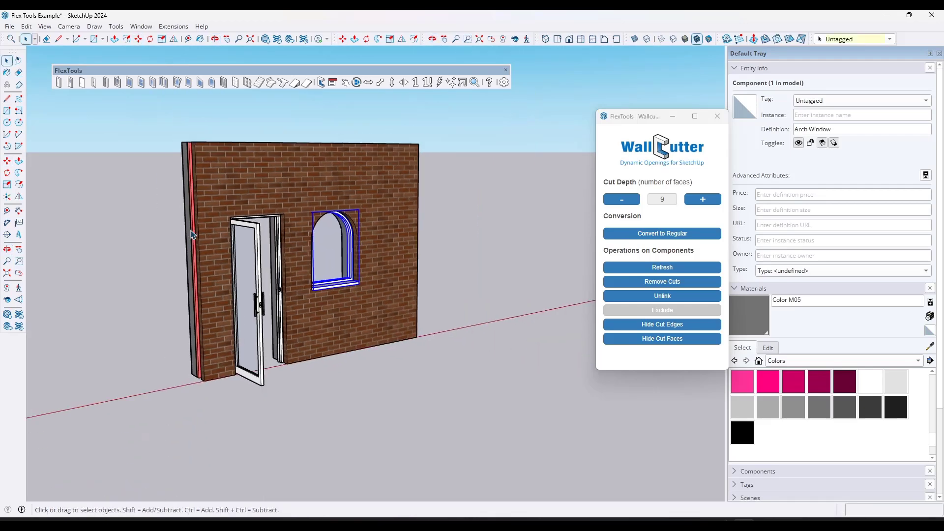
Place a FlexTools staircase beside the wall and scale its height by a factor of 3.30.
left_click(260, 85)
left_click(516, 288)
key("s")
left_click(518, 276)
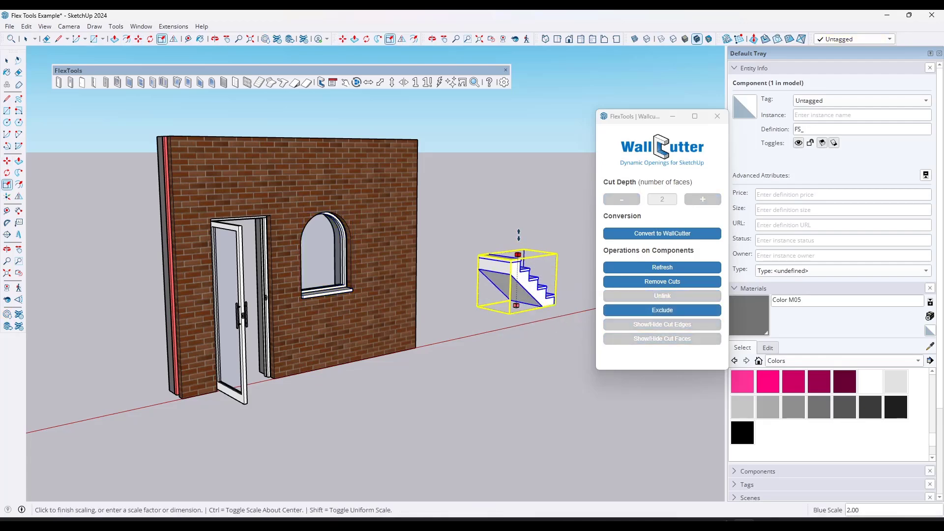
left_click(503, 287)
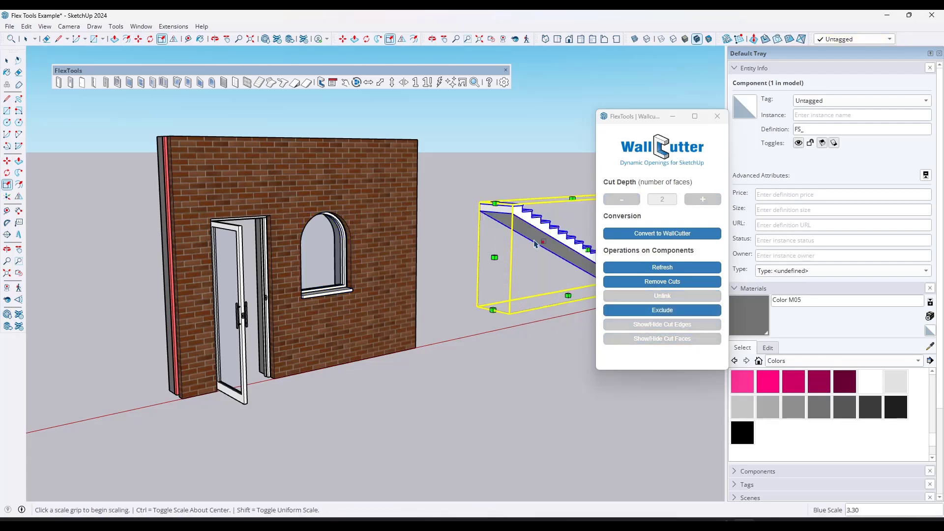
scroll(537, 242, "down", 3)
scroll(563, 230, "up", 3)
Undo the last change to the staircase and delete the staircase from the model.
key("space")
key("ctrl+z")
scroll(468, 236, "down", 2)
key("Delete")
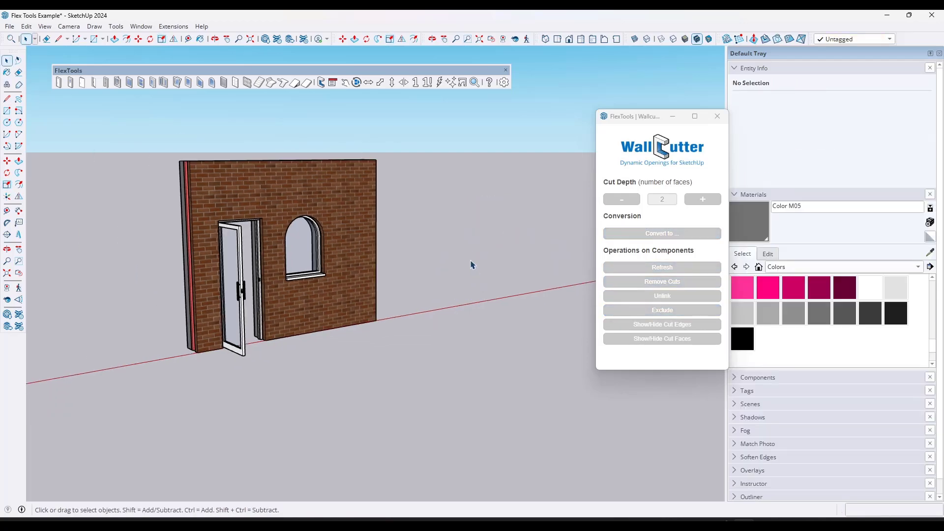
scroll(240, 246, "up", 2)
scroll(158, 238, "up", 1)
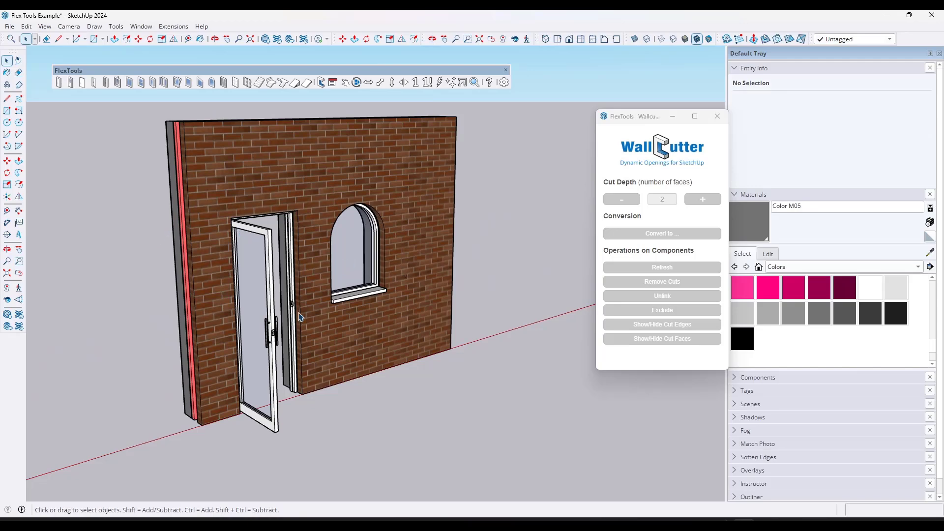
middle_click_drag(308, 314, 319, 284)
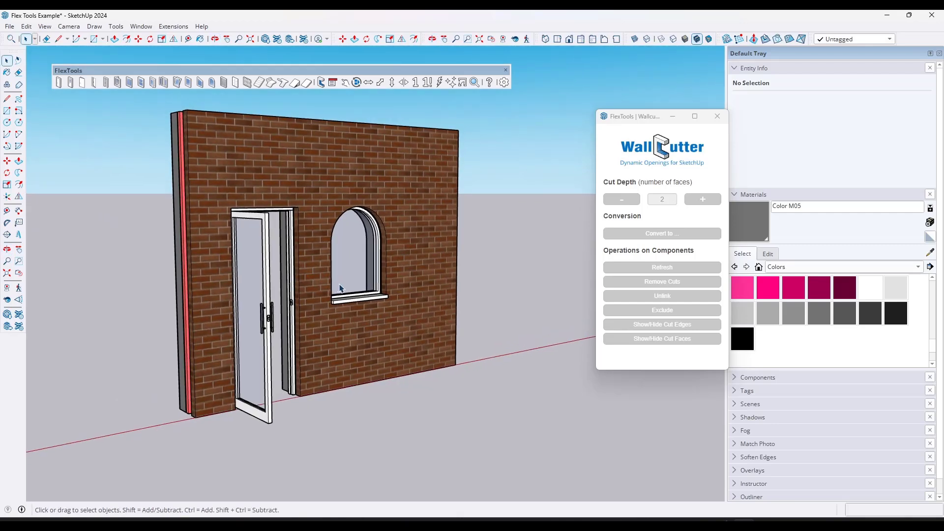